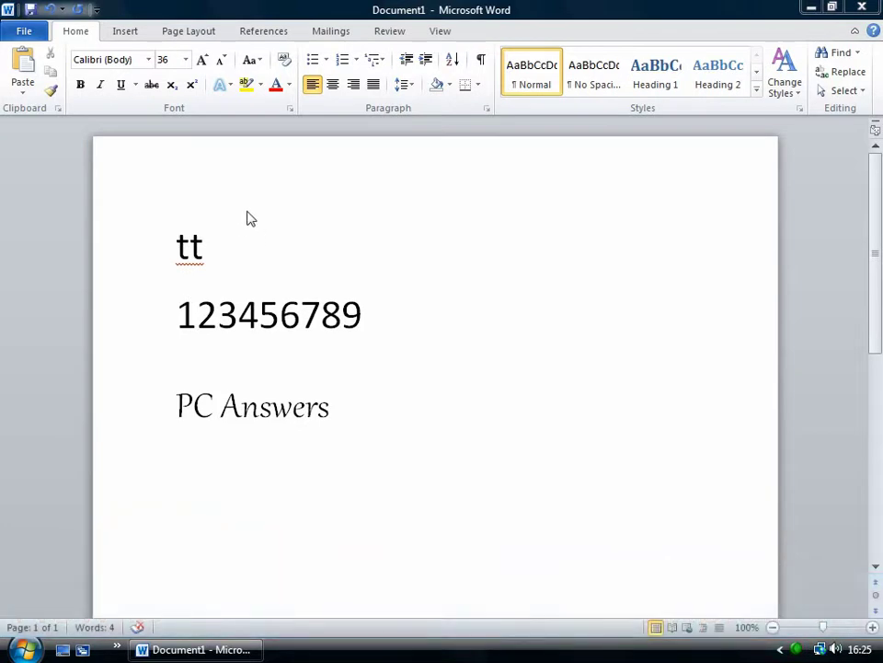
Apply Standard Only ligatures to the 'tt' text so its two letters join.
{"action": "left_click", "coordinate": [223, 254]}
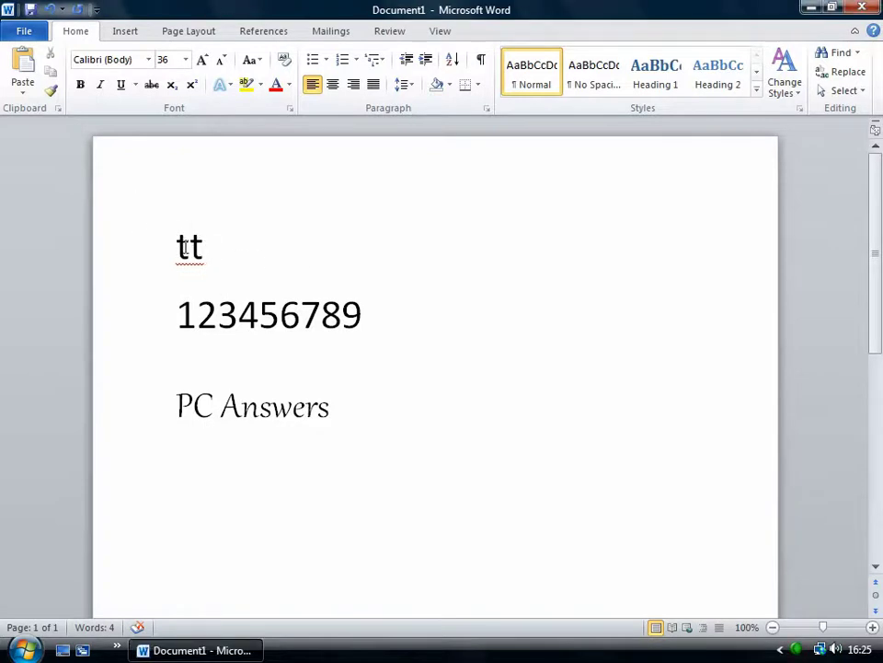
{"action": "left_click_drag", "start_coordinate": [221, 238], "coordinate": [155, 242]}
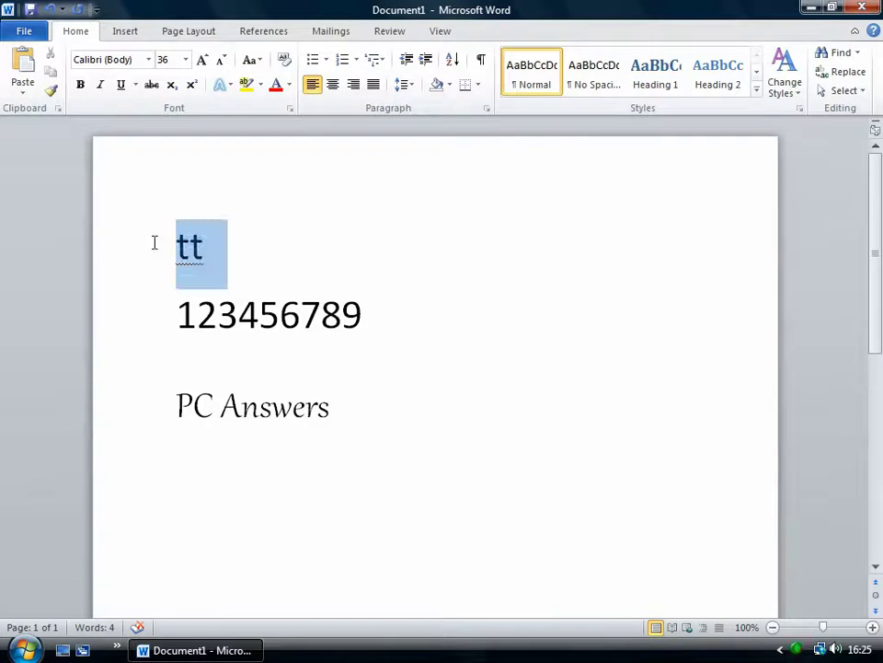
{"action": "left_click", "coordinate": [293, 109]}
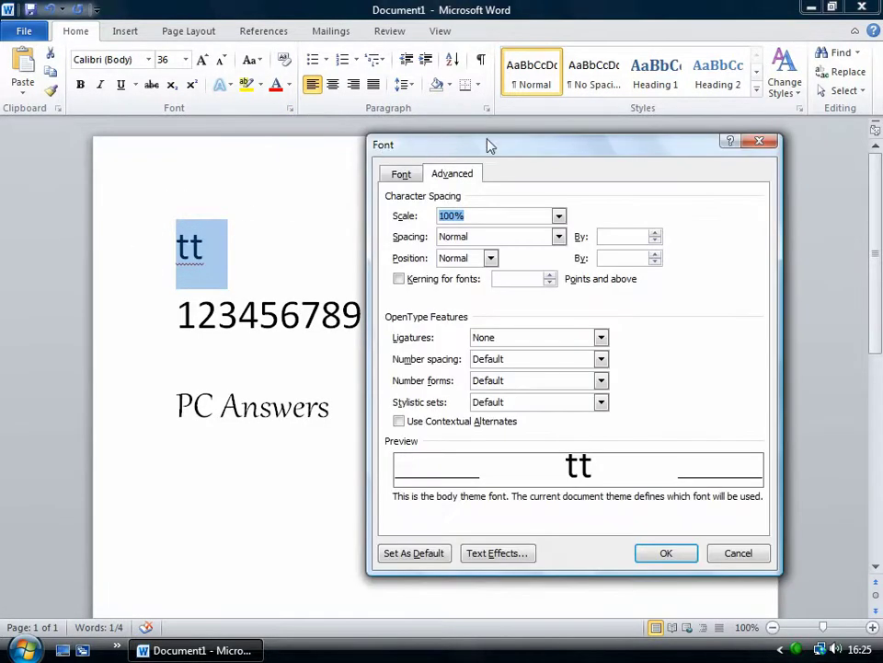
{"action": "left_click", "coordinate": [400, 173]}
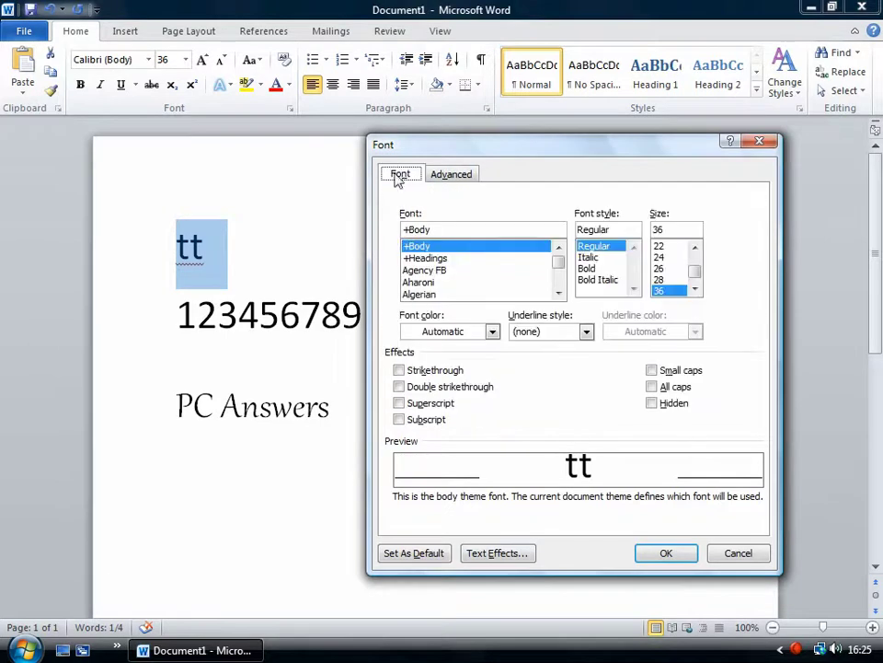
{"action": "left_click", "coordinate": [460, 175]}
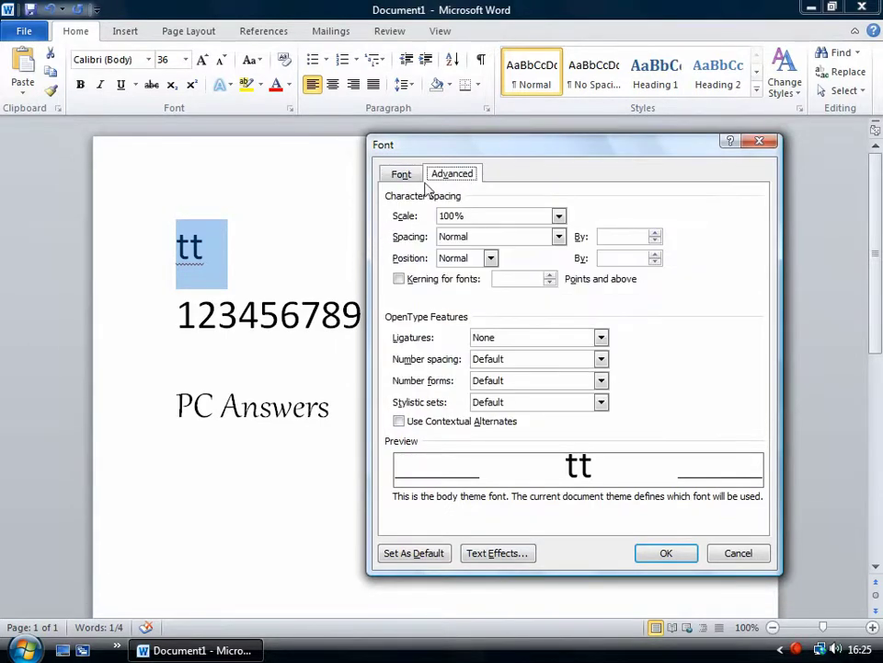
{"action": "left_click_drag", "start_coordinate": [589, 157], "coordinate": [580, 119]}
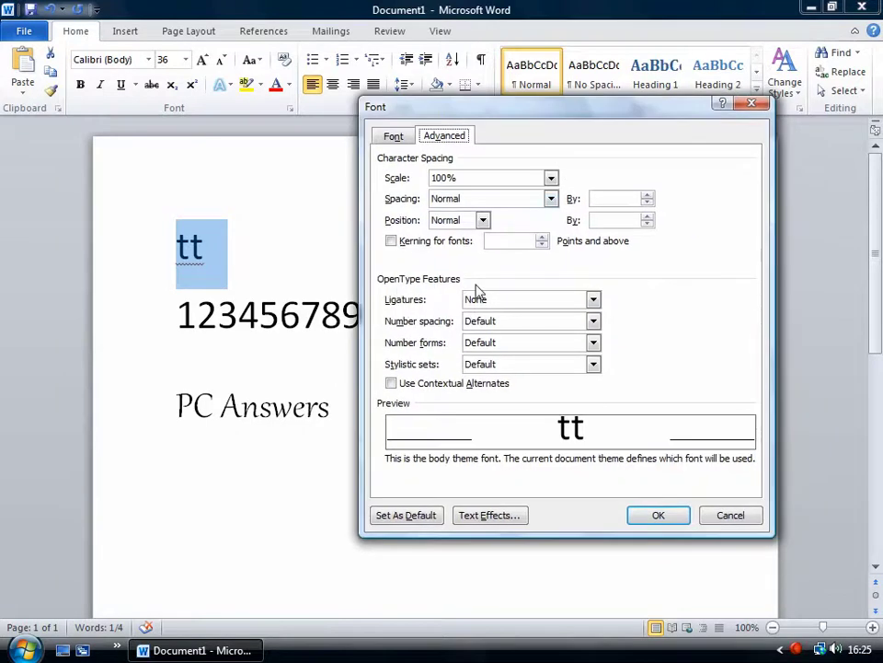
{"action": "left_click", "coordinate": [593, 300]}
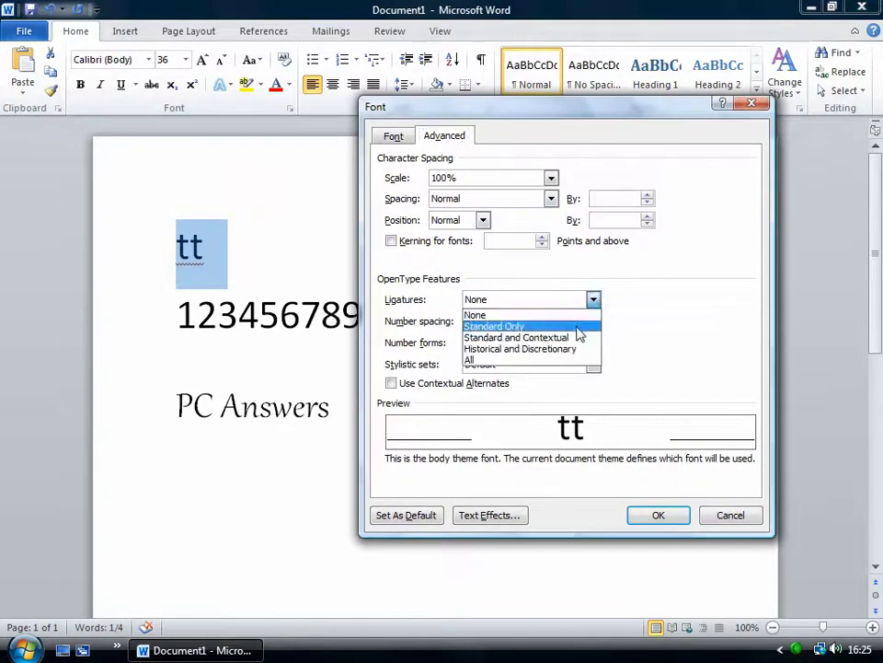
{"action": "left_click", "coordinate": [594, 327]}
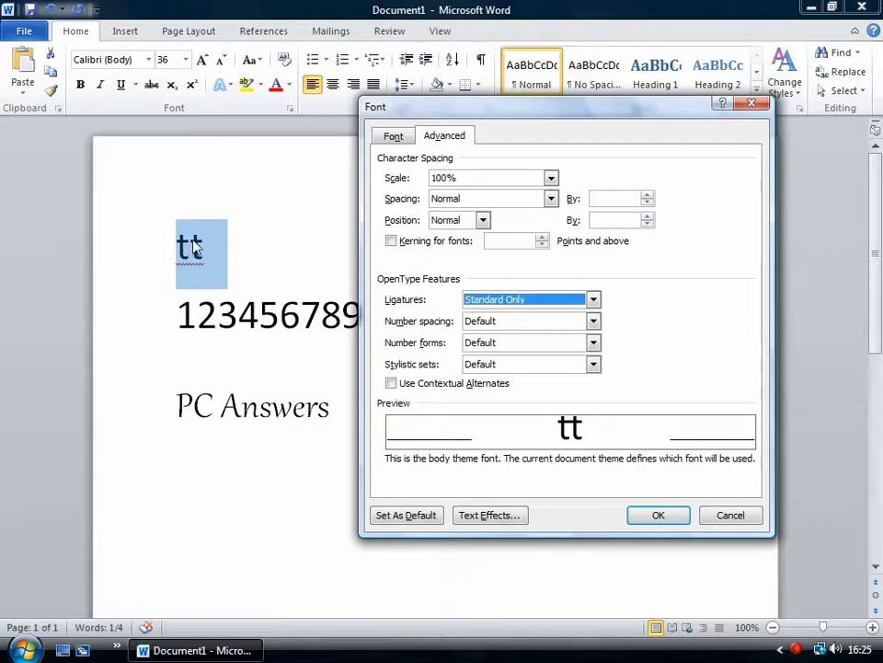
{"action": "left_click", "coordinate": [682, 516]}
{"action": "left_click", "coordinate": [272, 258]}
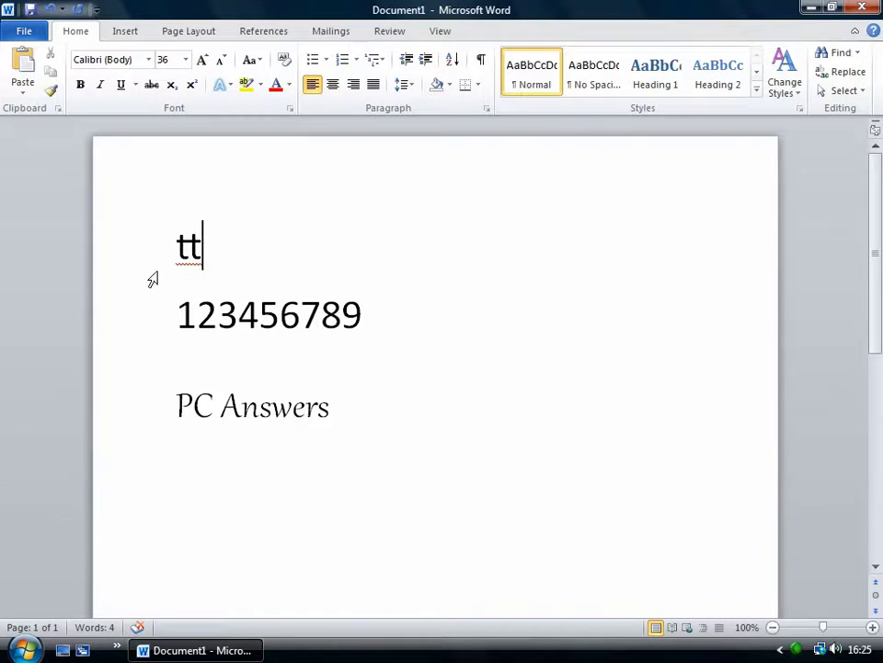
Select 123456789 and try Proportional and Tabular number spacing, leaving it at Default.
{"action": "left_click", "coordinate": [122, 321]}
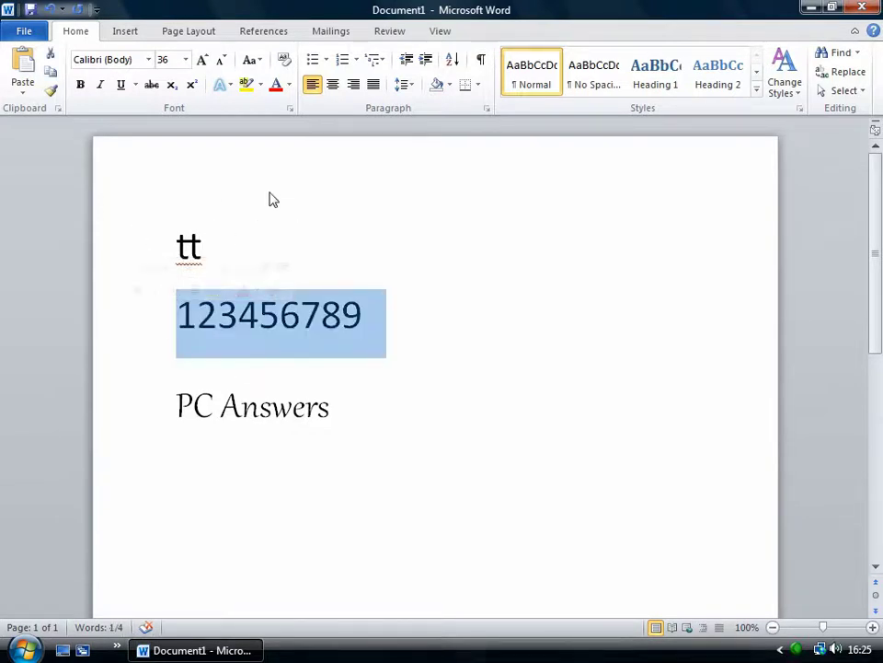
{"action": "left_click", "coordinate": [289, 109]}
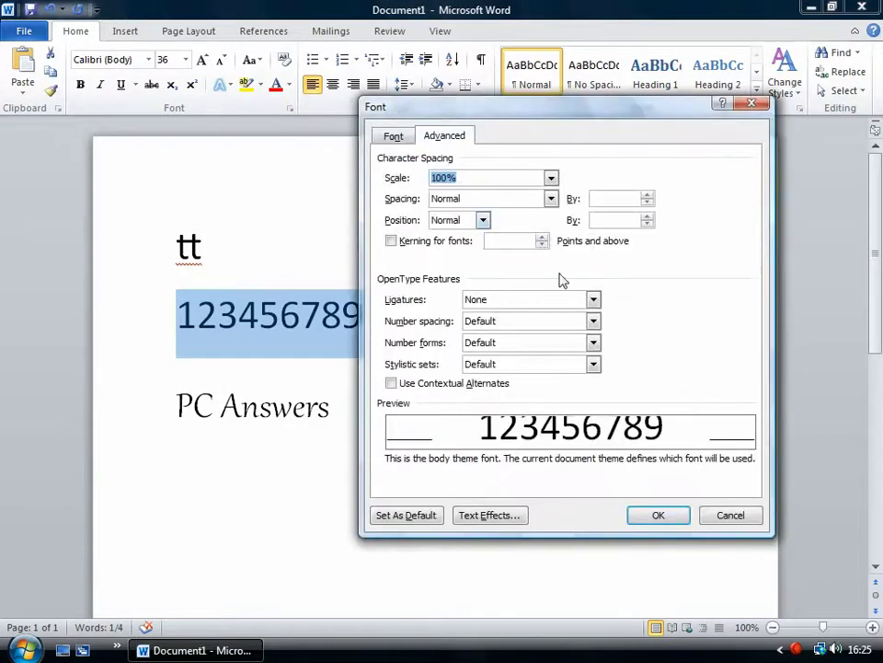
{"action": "left_click", "coordinate": [592, 321]}
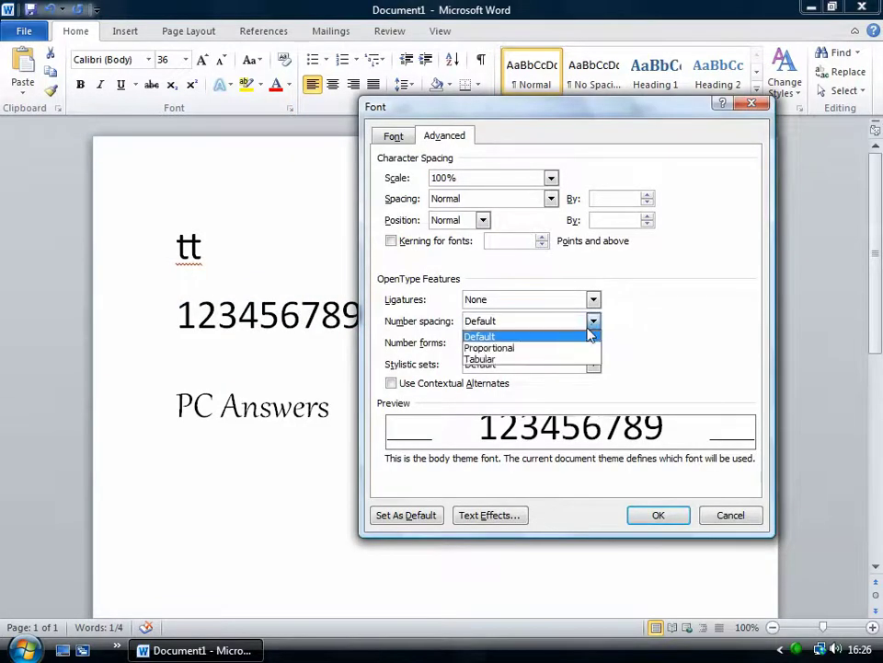
{"action": "left_click", "coordinate": [576, 348]}
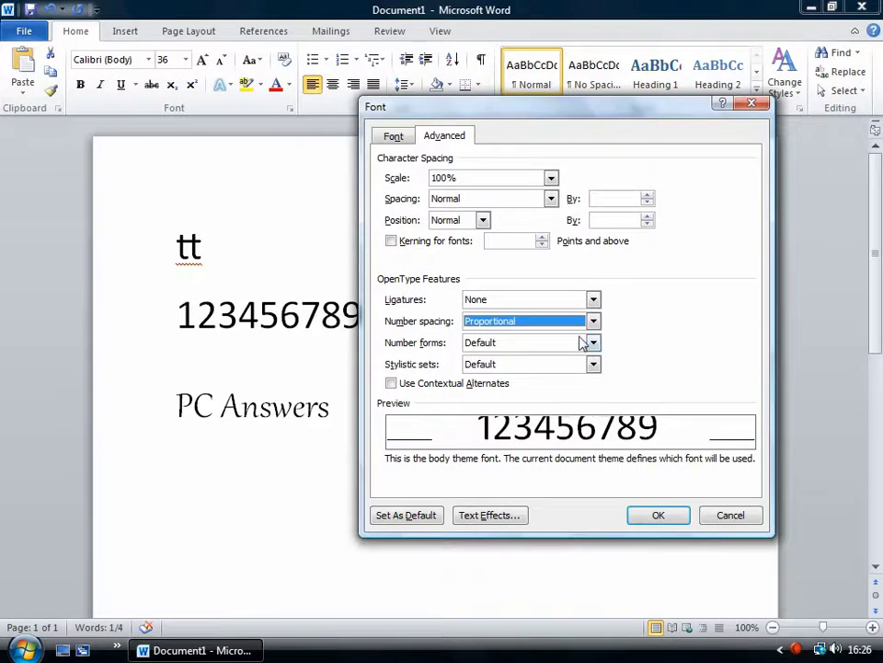
{"action": "left_click", "coordinate": [591, 324]}
{"action": "left_click", "coordinate": [589, 360]}
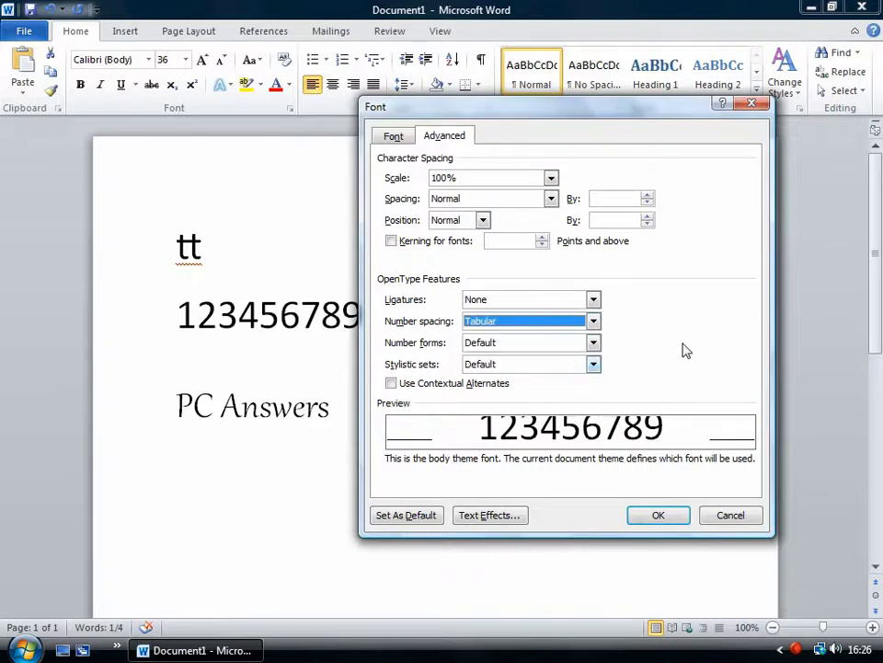
{"action": "left_click", "coordinate": [593, 321]}
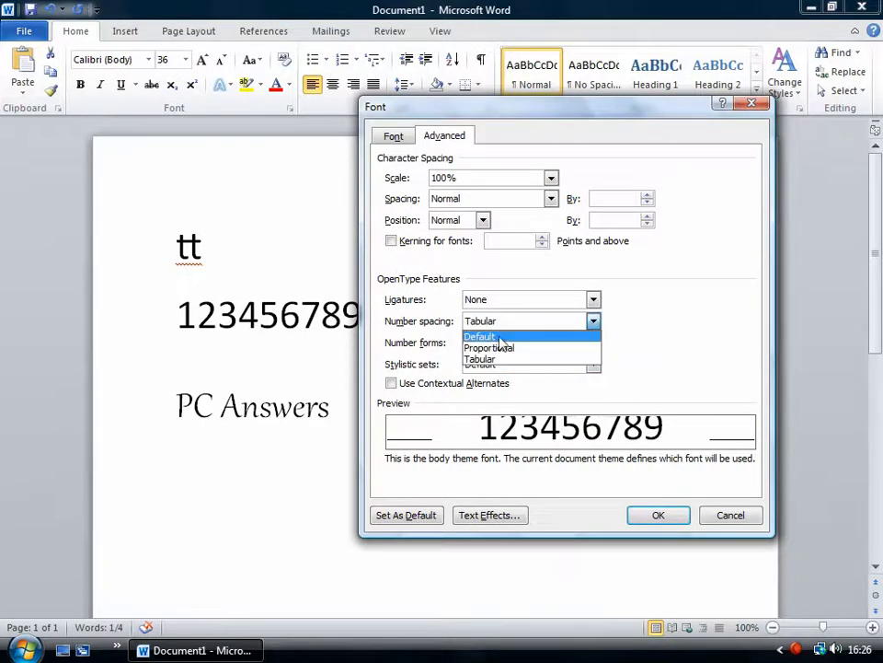
{"action": "left_click", "coordinate": [534, 337]}
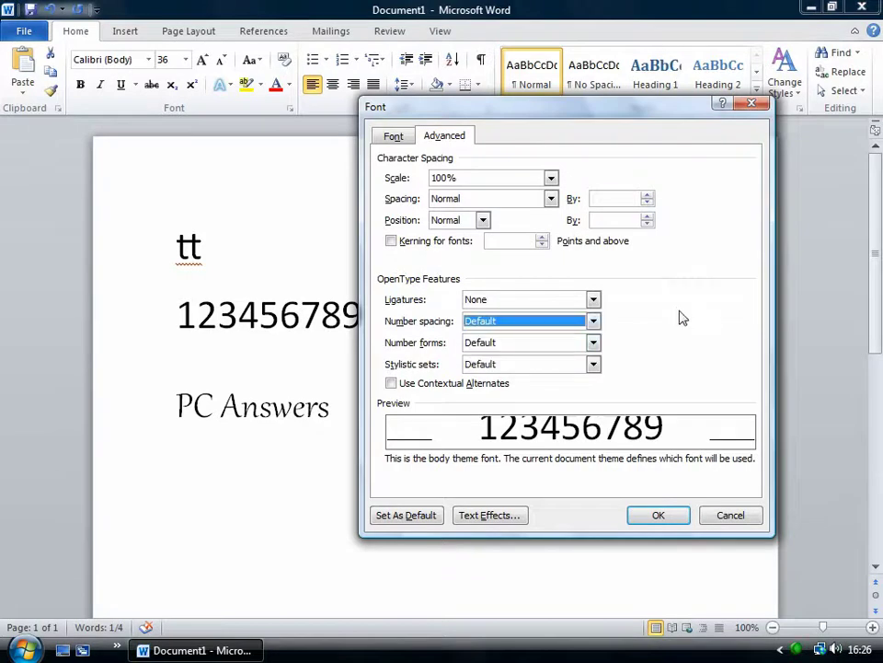
Set Number forms to Old-style and apply it to 123456789.
{"action": "left_click", "coordinate": [594, 342]}
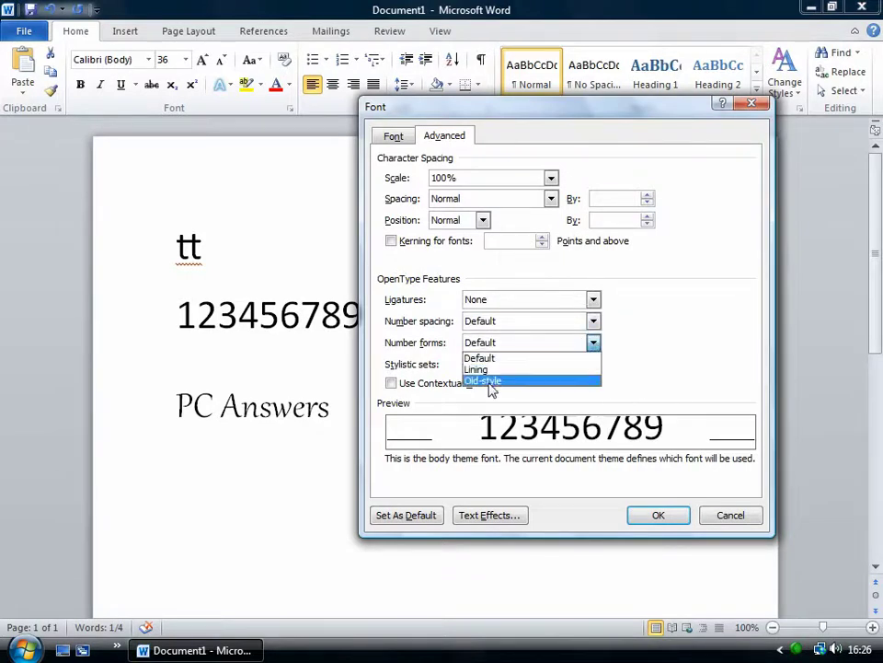
{"action": "left_click", "coordinate": [517, 381]}
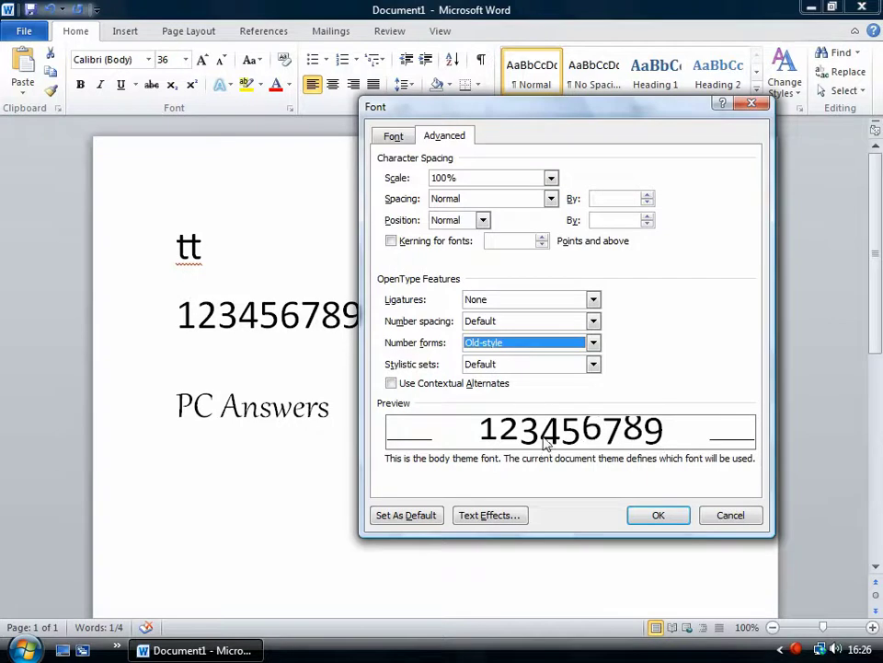
{"action": "left_click", "coordinate": [594, 342]}
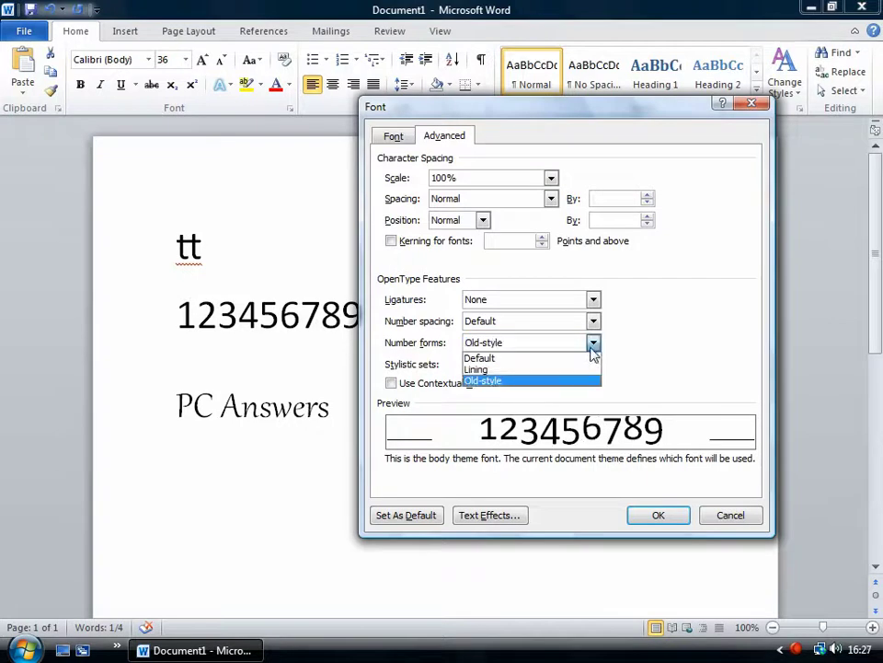
{"action": "left_click", "coordinate": [578, 379]}
{"action": "left_click", "coordinate": [659, 515]}
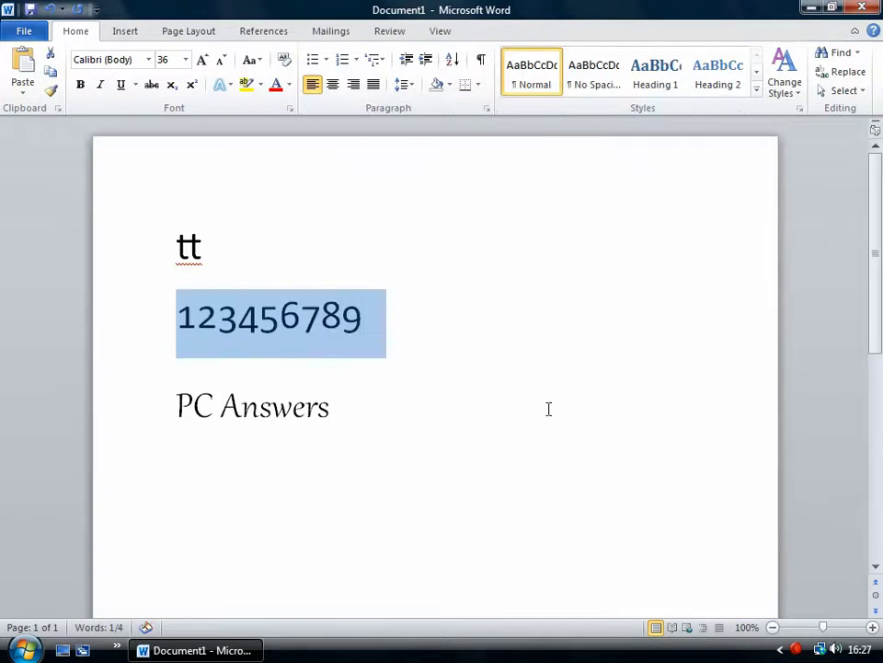
{"action": "left_click", "coordinate": [471, 398]}
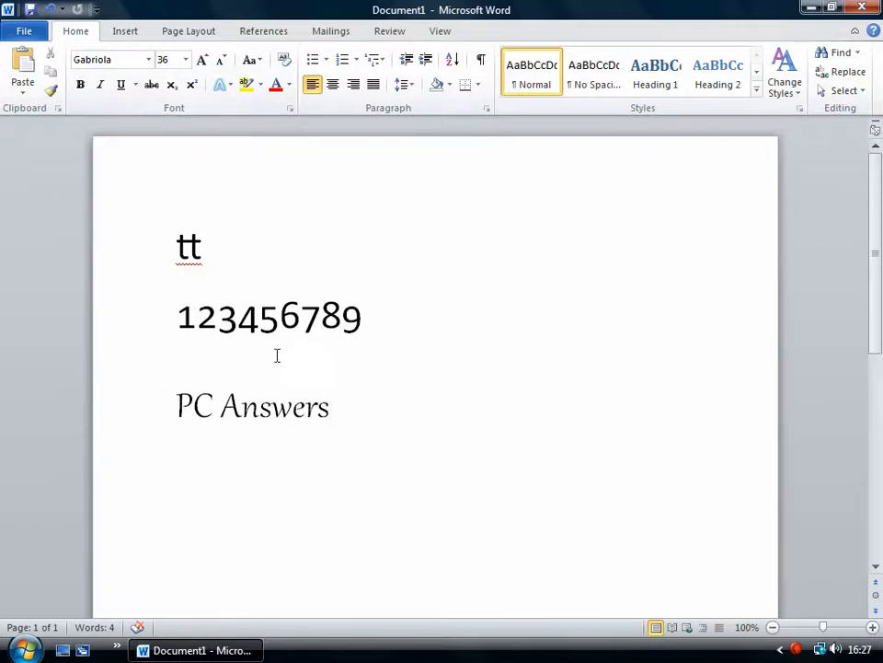
{"action": "left_click", "coordinate": [290, 109]}
Select PC Answers and preview Default, stylistic set 1 and stylistic set 2.
{"action": "left_click", "coordinate": [128, 416]}
{"action": "left_click", "coordinate": [291, 110]}
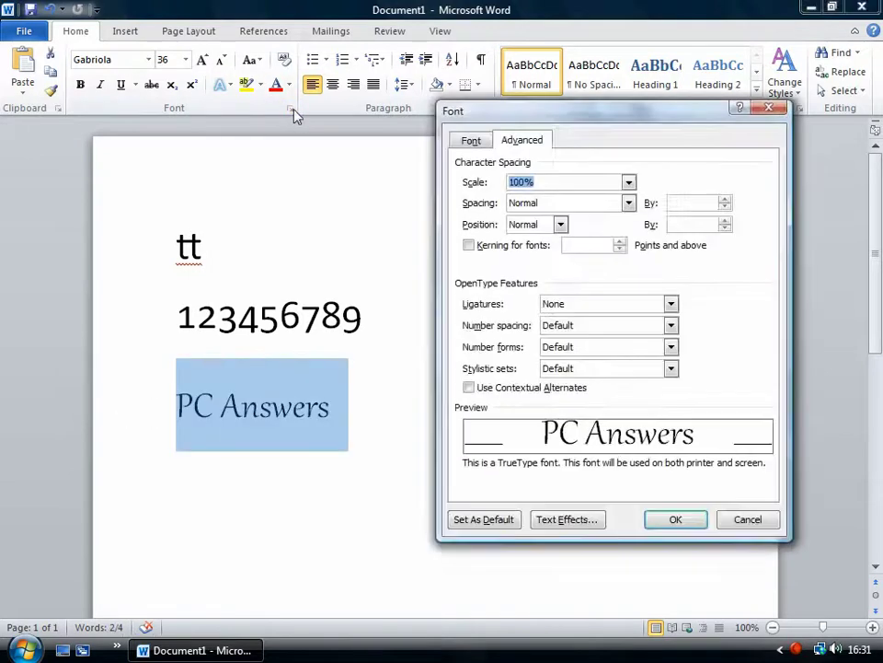
{"action": "left_click", "coordinate": [669, 369]}
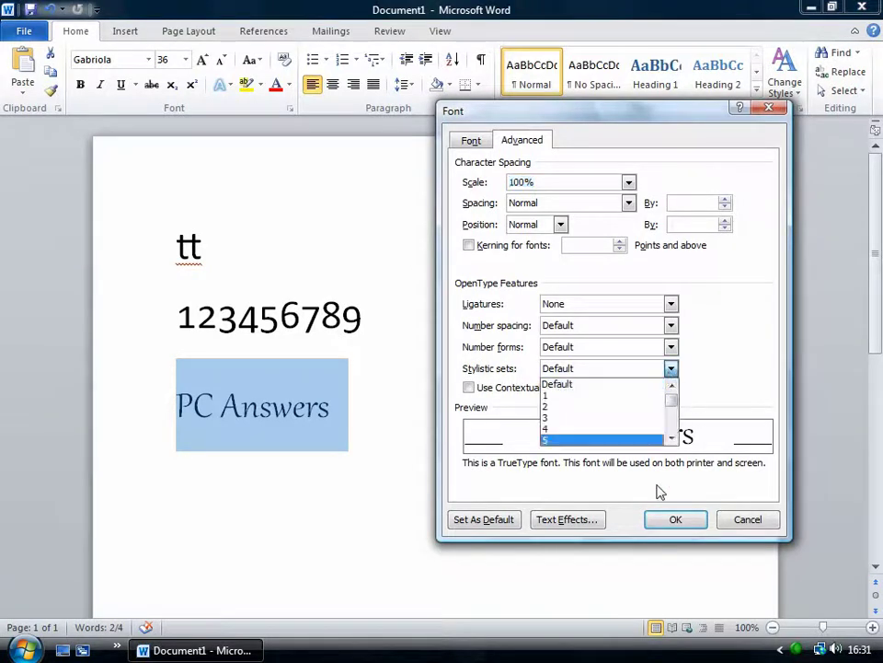
{"action": "mouse_move", "coordinate": [678, 410]}
{"action": "left_mouse_down"}
{"action": "mouse_move", "coordinate": [676, 429]}
{"action": "mouse_move", "coordinate": [683, 405]}
{"action": "left_mouse_up"}
{"action": "left_click", "coordinate": [718, 380]}
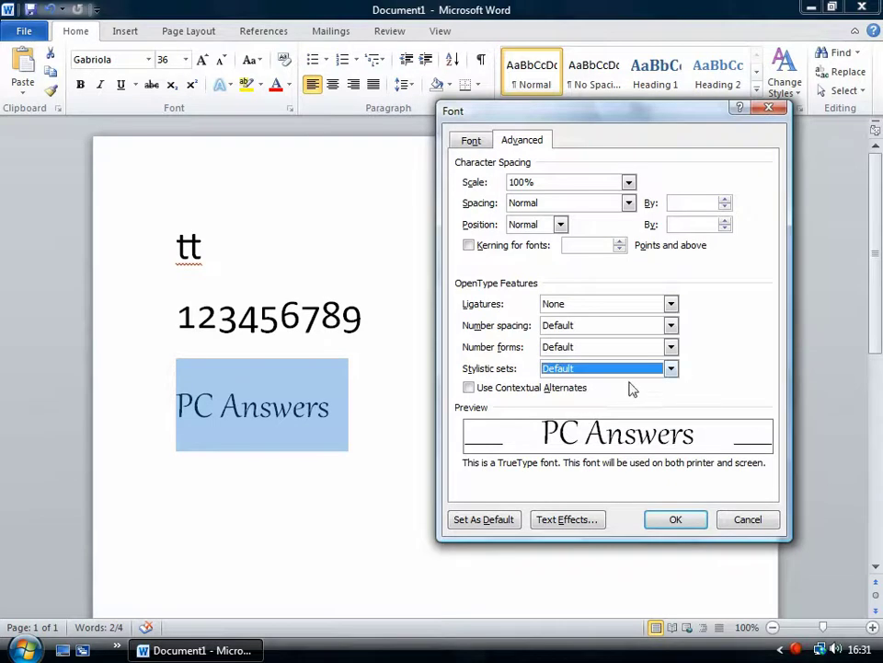
{"action": "left_click", "coordinate": [673, 373]}
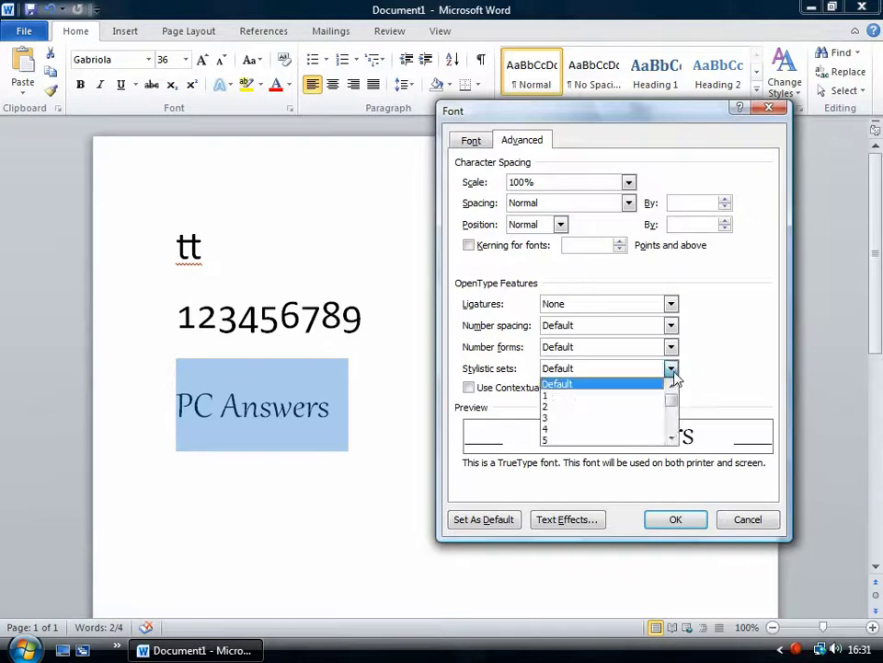
{"action": "left_click", "coordinate": [623, 399]}
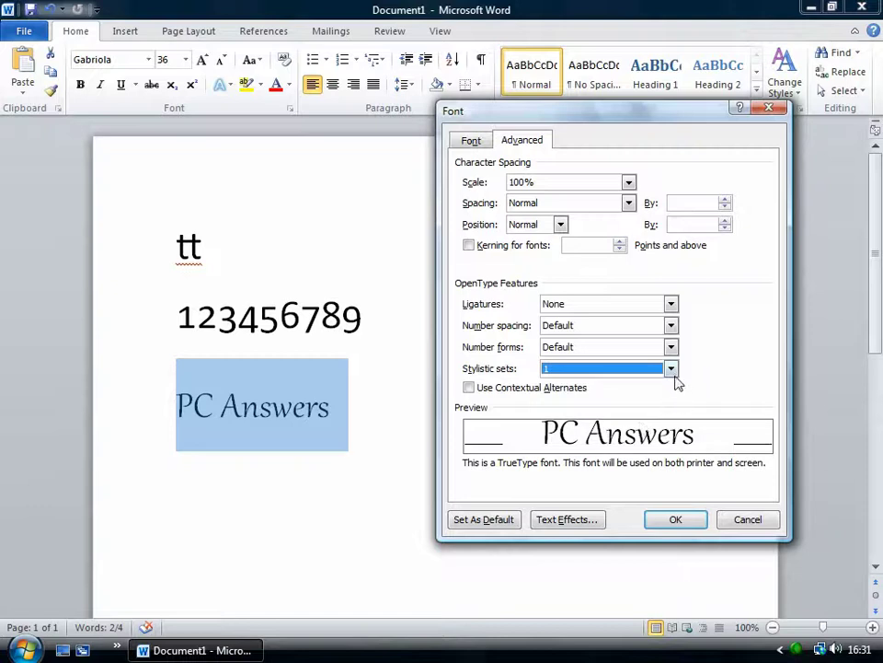
{"action": "left_click", "coordinate": [671, 369]}
{"action": "left_click", "coordinate": [645, 405]}
Try stylistic sets 3 and 4, then apply stylistic set 6 to PC Answers.
{"action": "left_click", "coordinate": [671, 369]}
{"action": "left_click", "coordinate": [626, 420]}
{"action": "left_click", "coordinate": [670, 368]}
{"action": "left_click", "coordinate": [644, 429]}
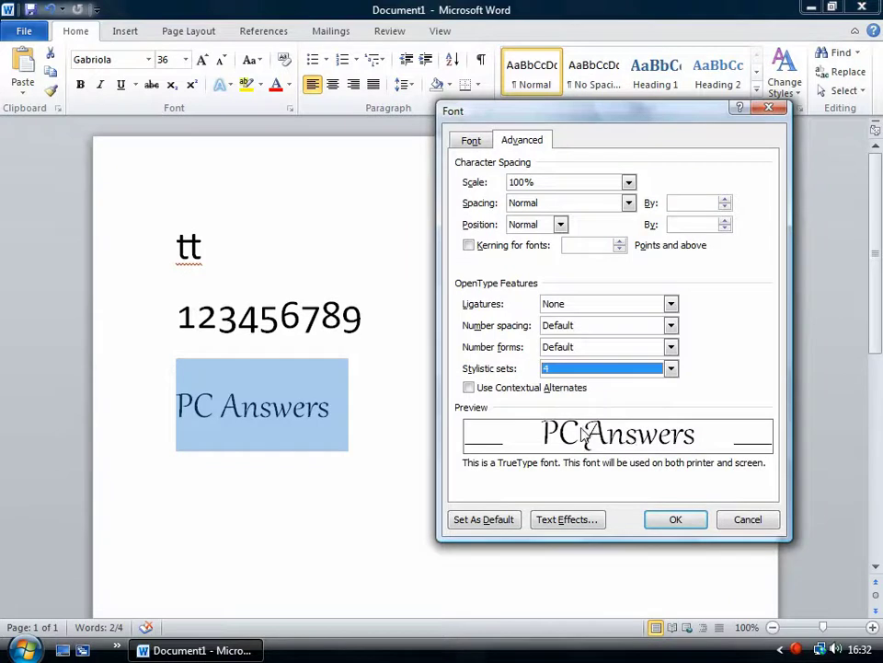
{"action": "left_click", "coordinate": [671, 369]}
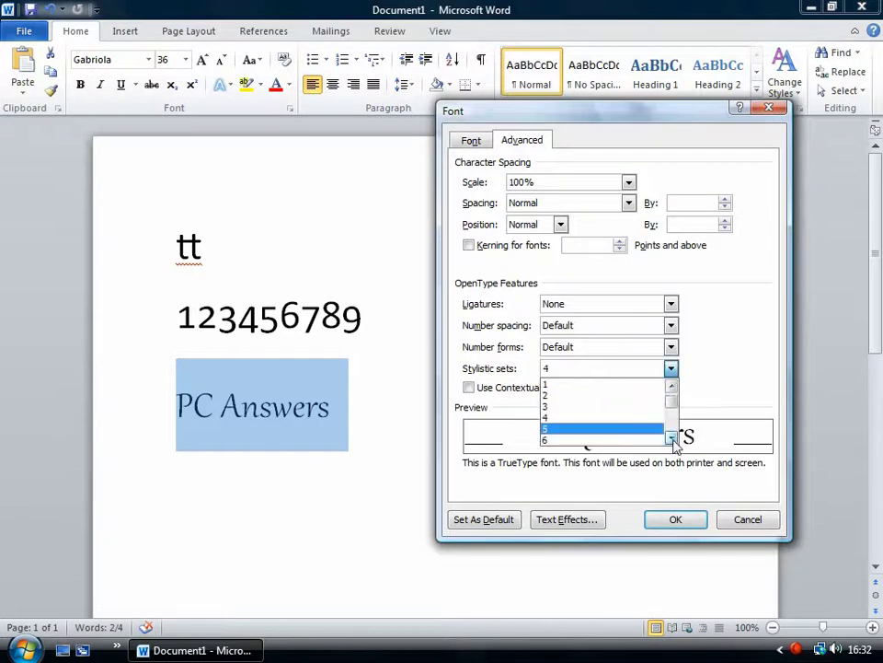
{"action": "scroll", "coordinate": [639, 440], "scroll_direction": "down", "scroll_amount": 1}
{"action": "left_click", "coordinate": [639, 440]}
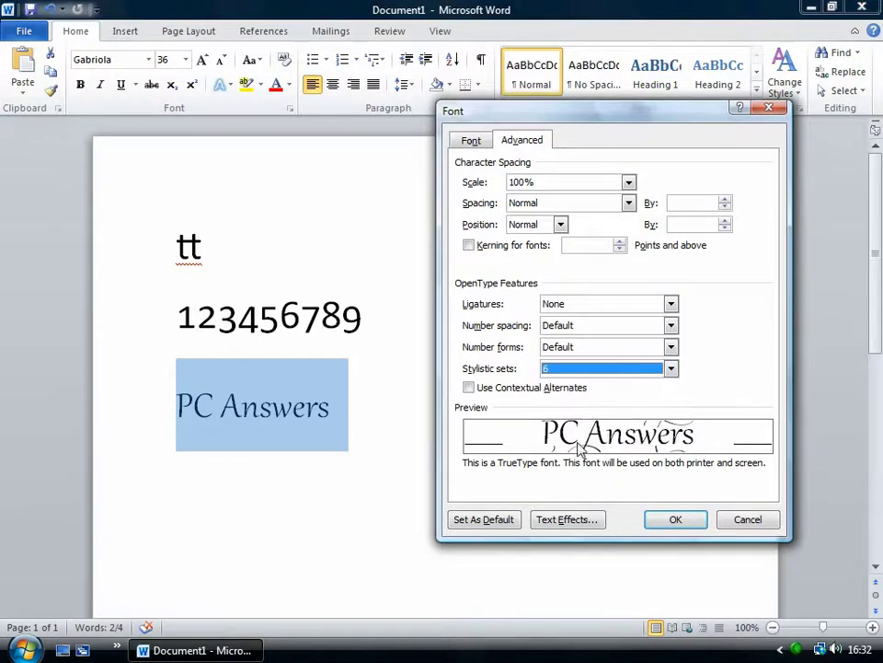
{"action": "left_click", "coordinate": [686, 518]}
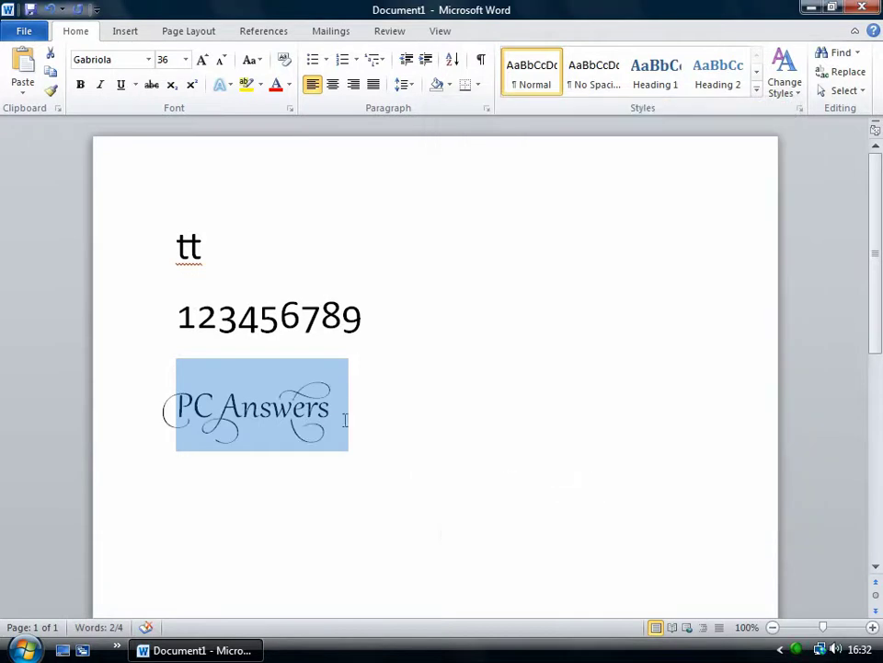
{"action": "left_click", "coordinate": [582, 469]}
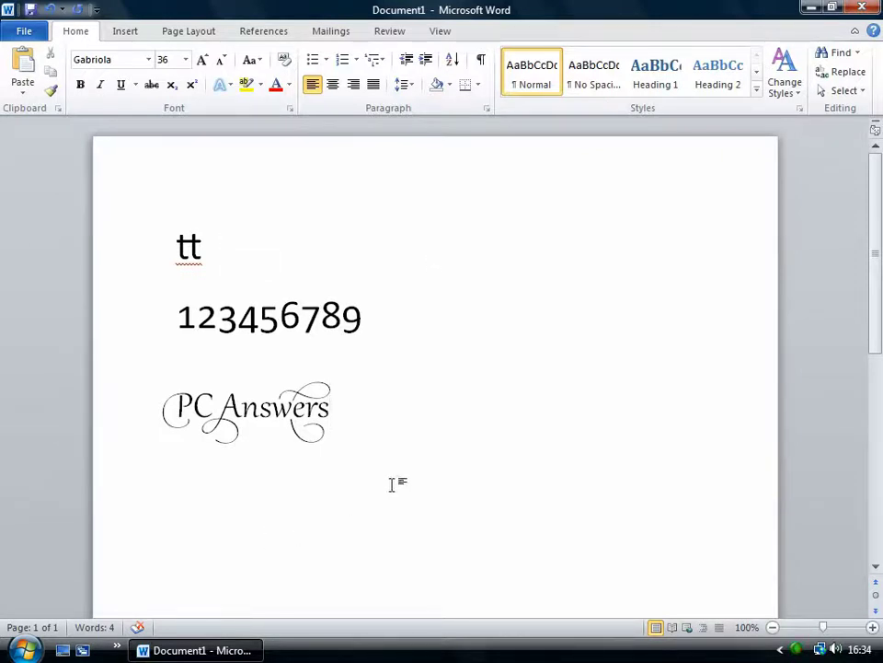
Delete the three text lines, insert the duck photo from file, and start Remove Background.
{"action": "triple_click", "coordinate": [47, 238]}
{"action": "key", "text": "Delete"}
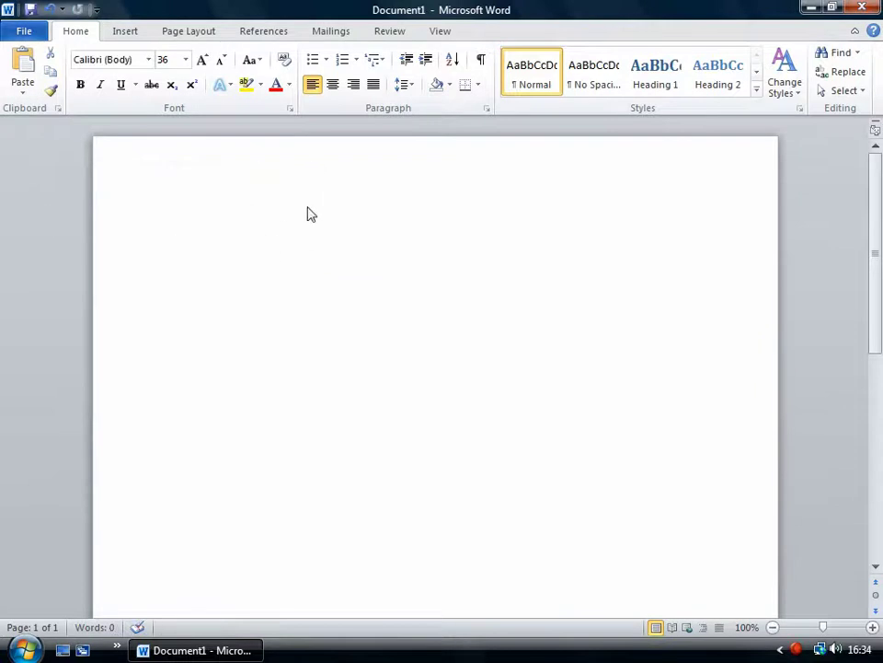
{"action": "left_click", "coordinate": [126, 33]}
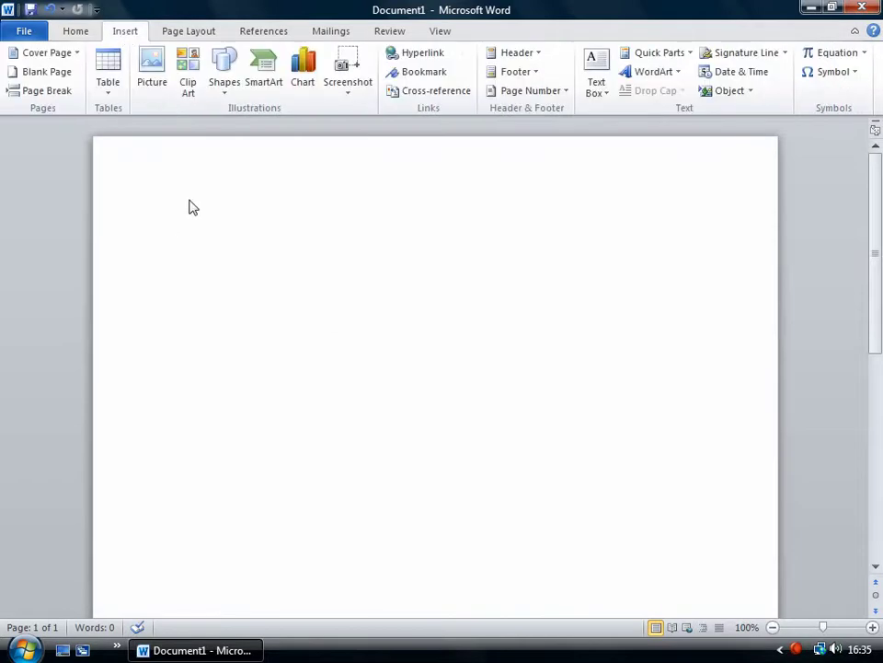
{"action": "left_click", "coordinate": [152, 69]}
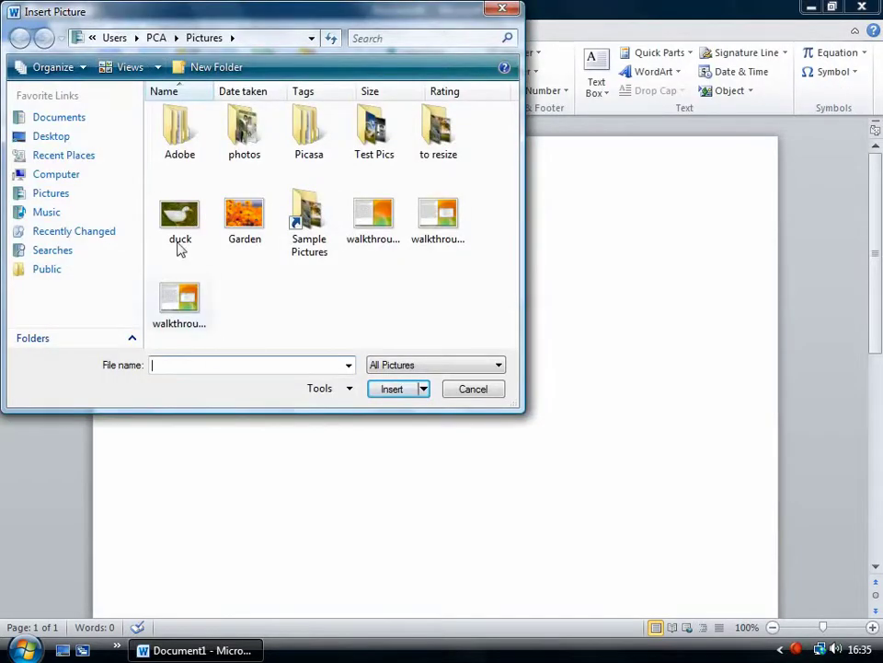
{"action": "double_click", "coordinate": [178, 230]}
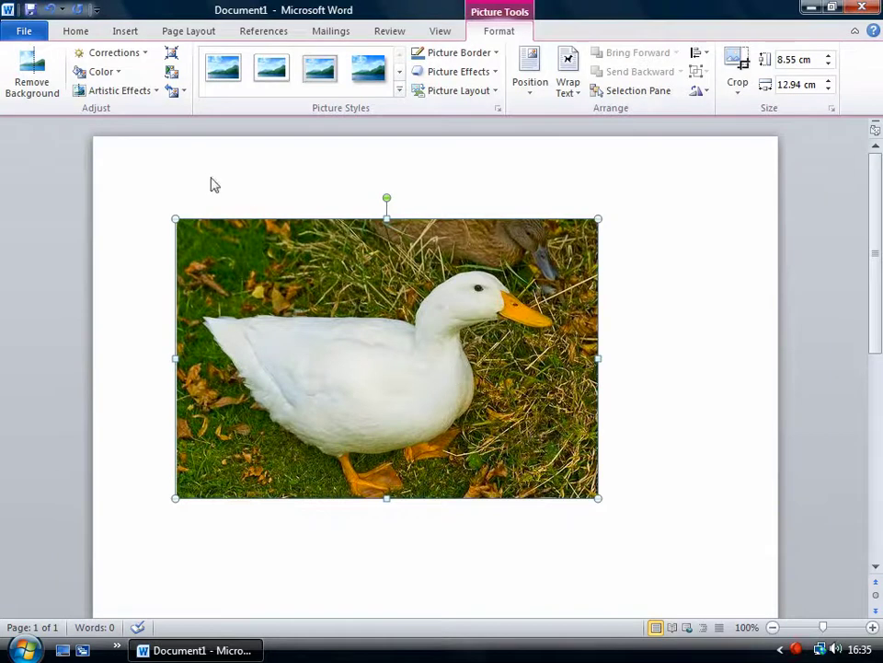
{"action": "left_click", "coordinate": [35, 87]}
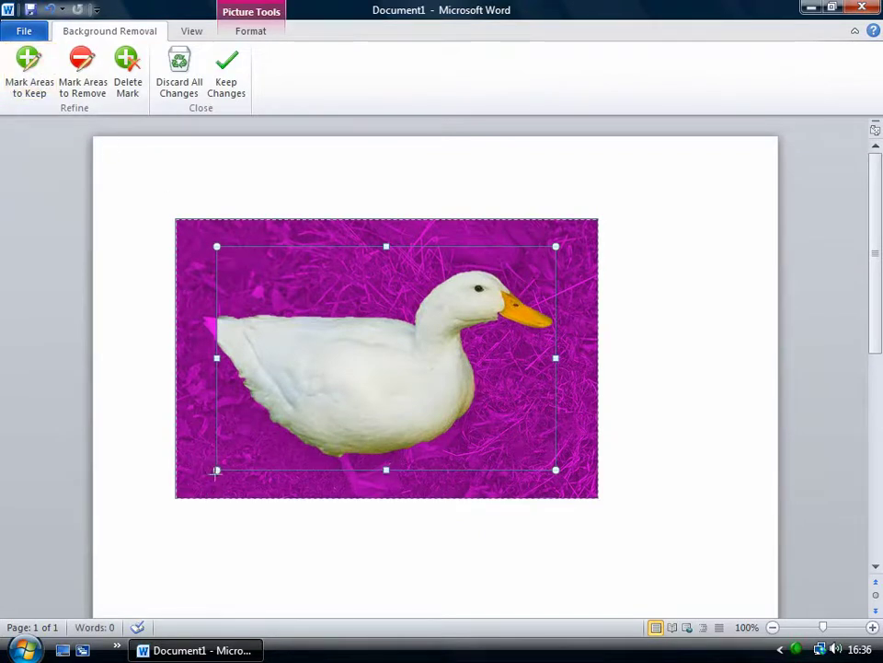
Stretch the keep marquee around the duck, mark both feet to keep, and keep the changes.
{"action": "left_click_drag", "start_coordinate": [214, 472], "coordinate": [197, 490]}
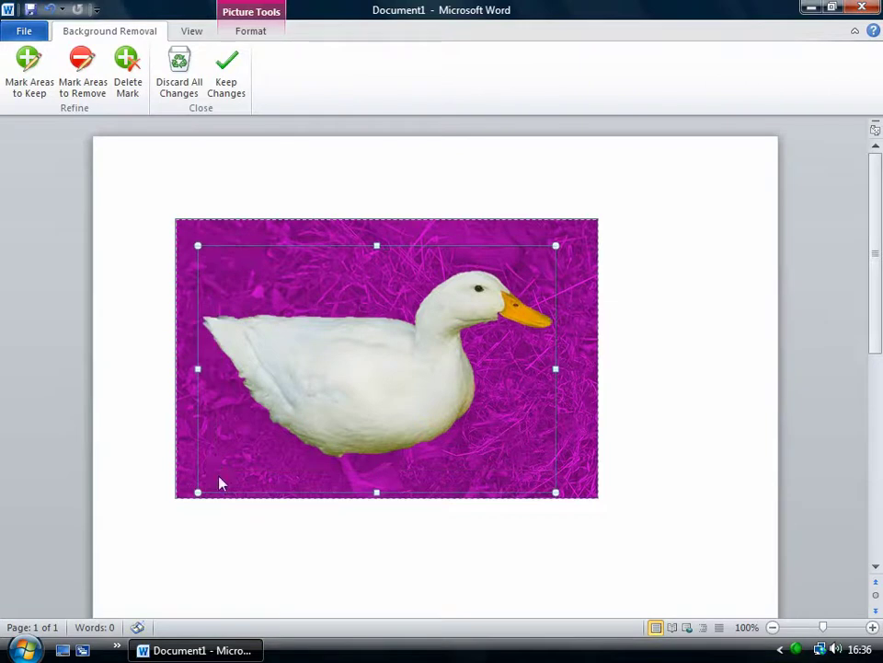
{"action": "left_click_drag", "start_coordinate": [556, 247], "coordinate": [564, 238]}
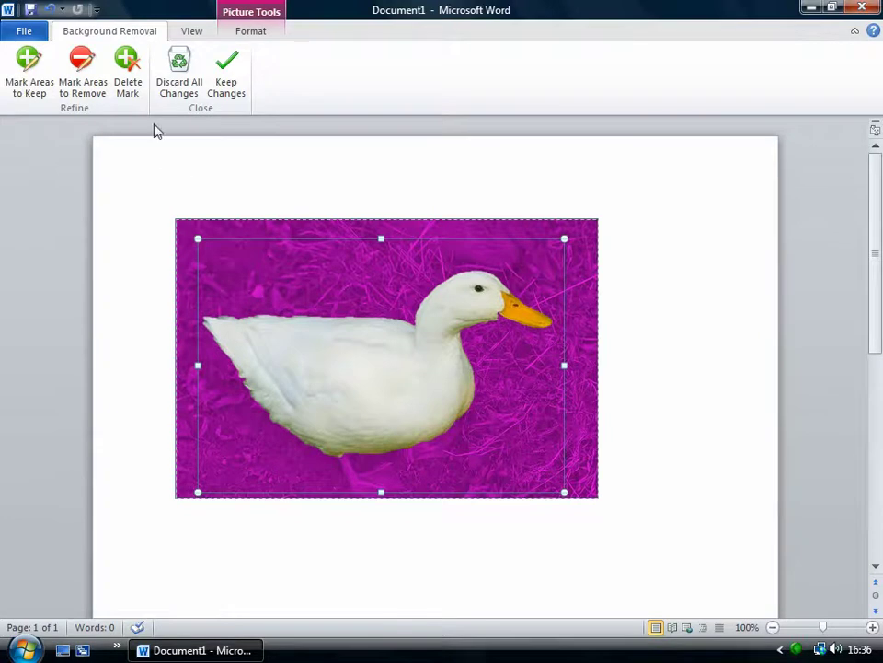
{"action": "left_click", "coordinate": [39, 88]}
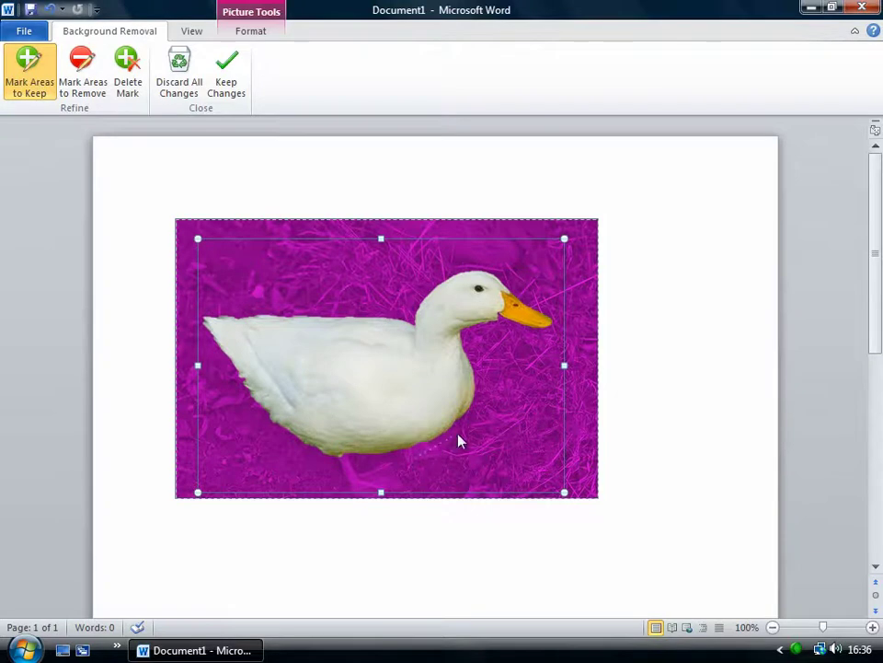
{"action": "left_click_drag", "start_coordinate": [452, 432], "coordinate": [411, 459]}
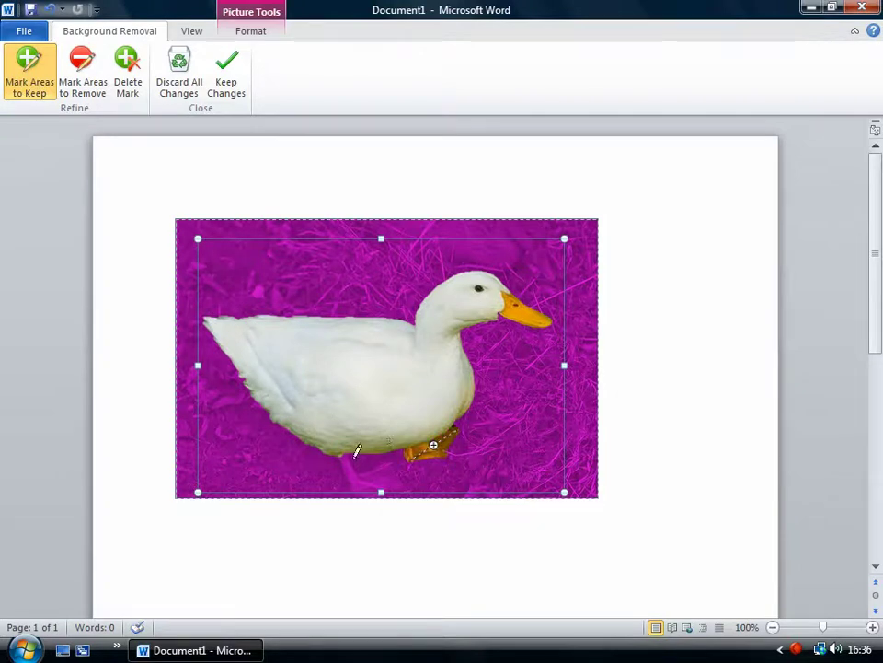
{"action": "left_click_drag", "start_coordinate": [342, 467], "coordinate": [375, 484]}
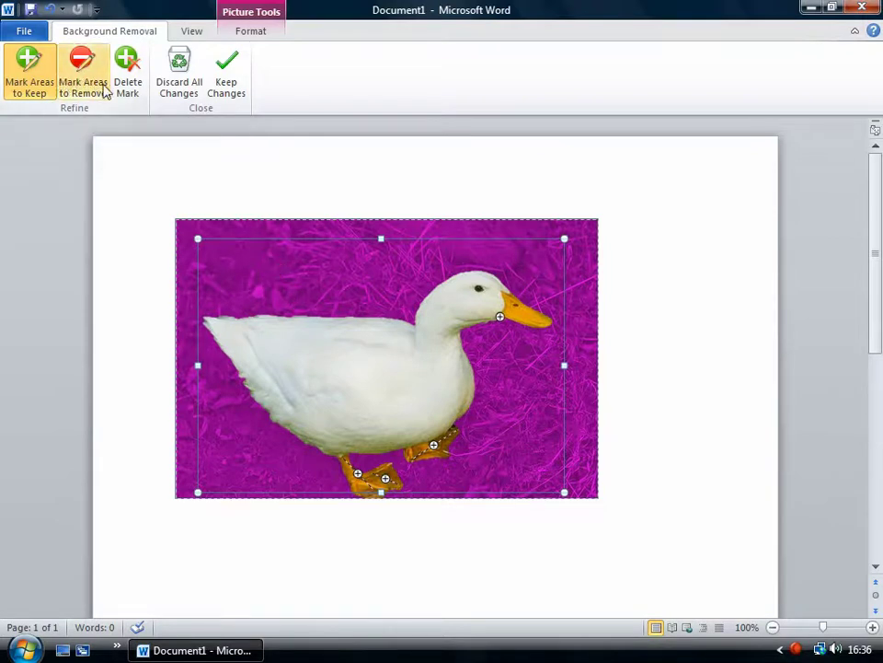
{"action": "left_click", "coordinate": [227, 83]}
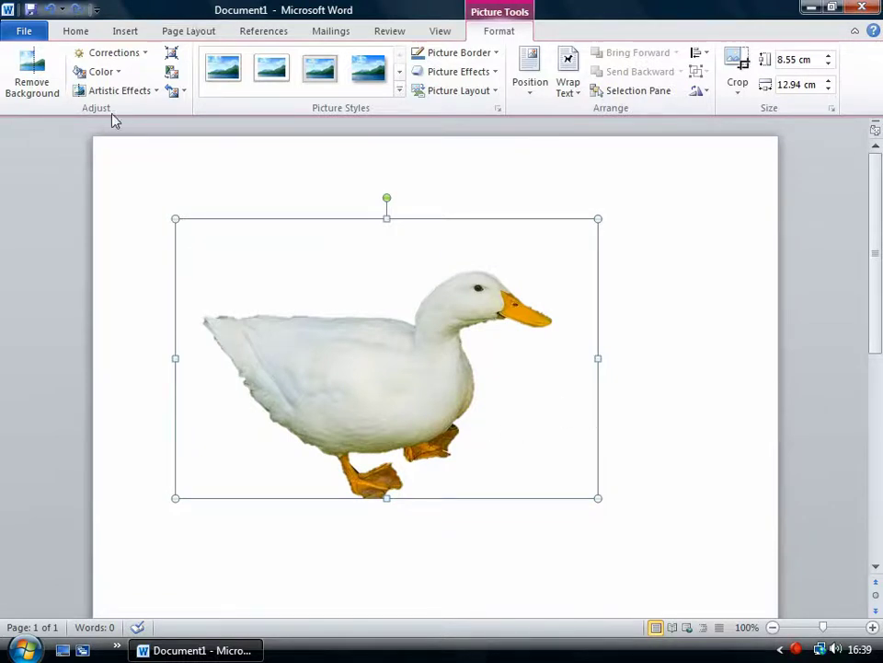
Lower the duck picture's brightness to -3% through Picture Corrections Options.
{"action": "left_click", "coordinate": [145, 56]}
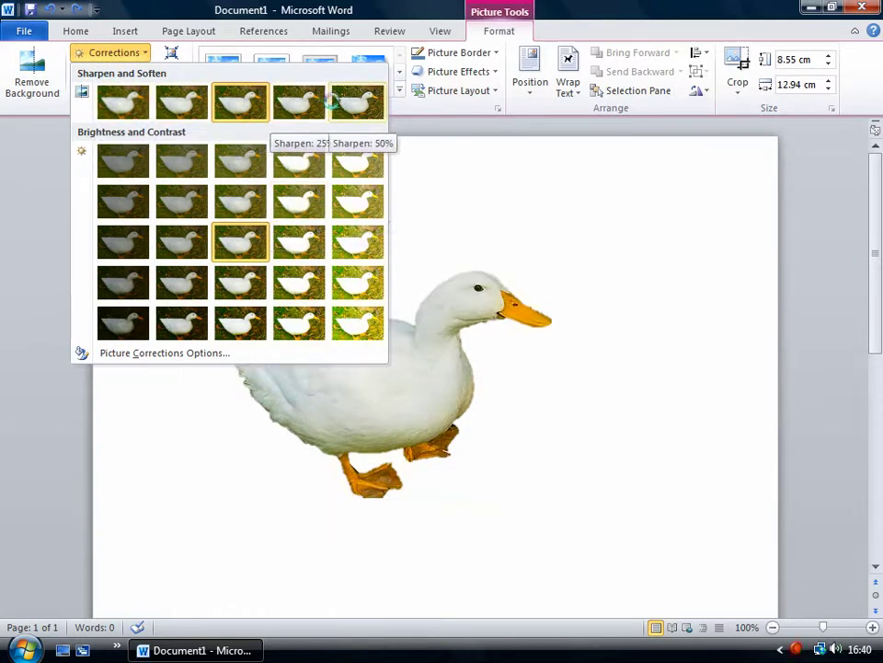
{"action": "left_click", "coordinate": [249, 359]}
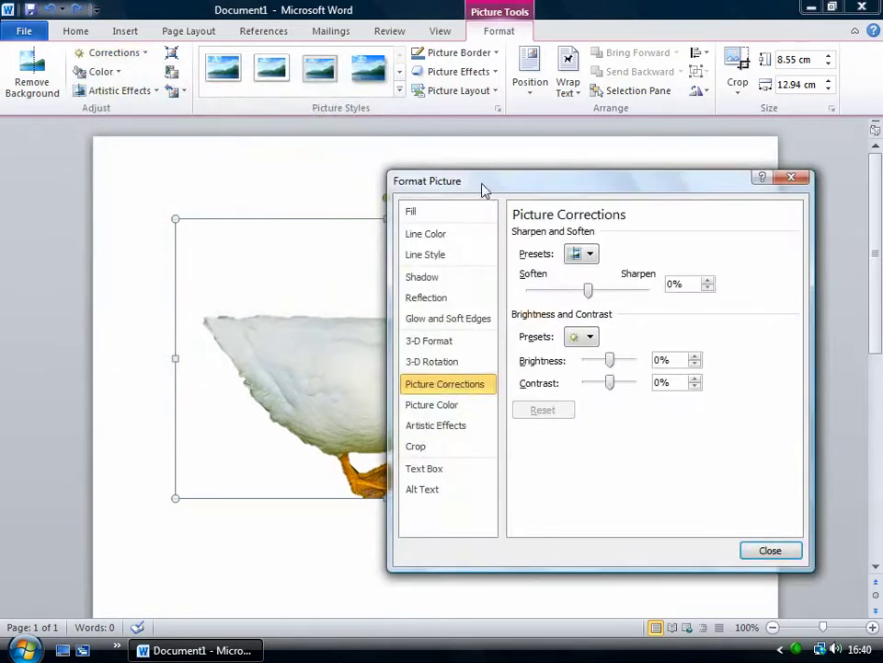
{"action": "left_click_drag", "start_coordinate": [486, 188], "coordinate": [610, 239]}
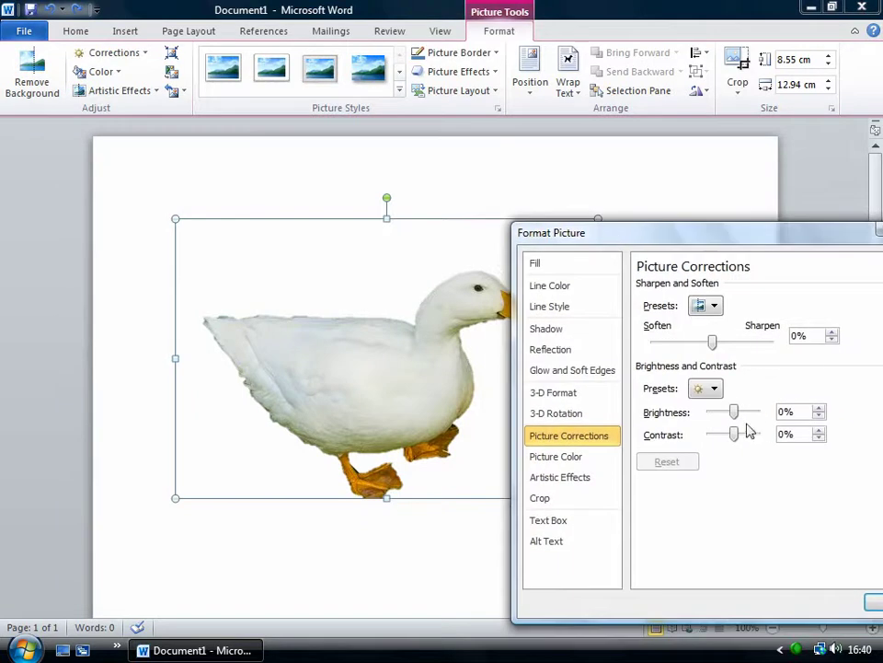
{"action": "left_click_drag", "start_coordinate": [738, 414], "coordinate": [733, 413]}
{"action": "left_click_drag", "start_coordinate": [731, 243], "coordinate": [664, 189]}
{"action": "left_click", "coordinate": [828, 545]}
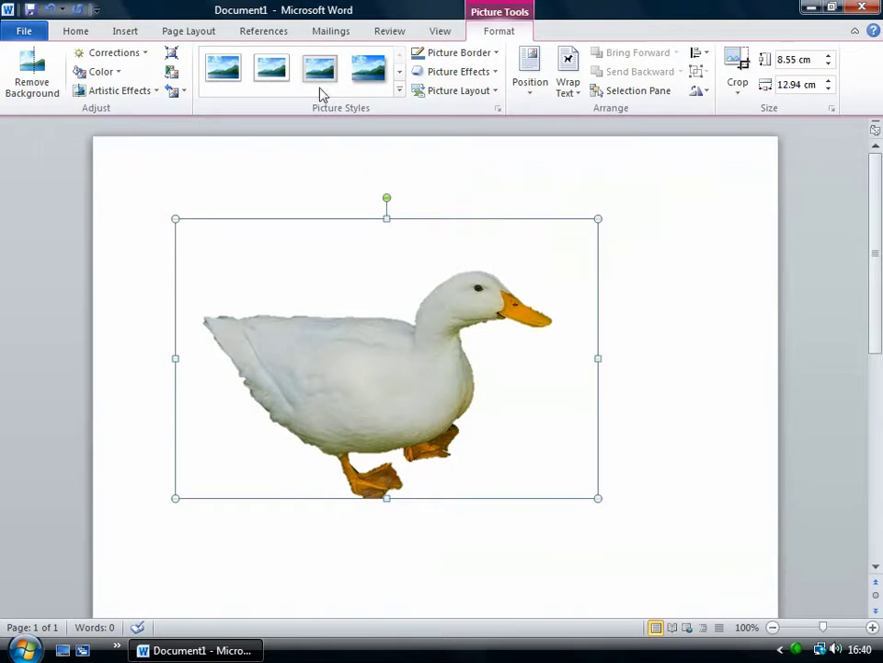
{"action": "left_click", "coordinate": [119, 76]}
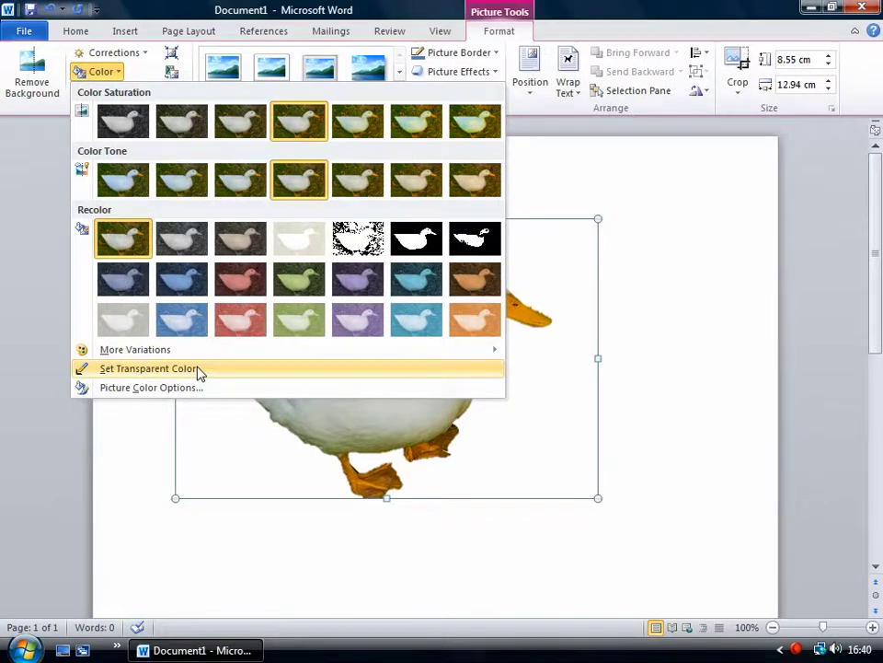
{"action": "left_click", "coordinate": [137, 372]}
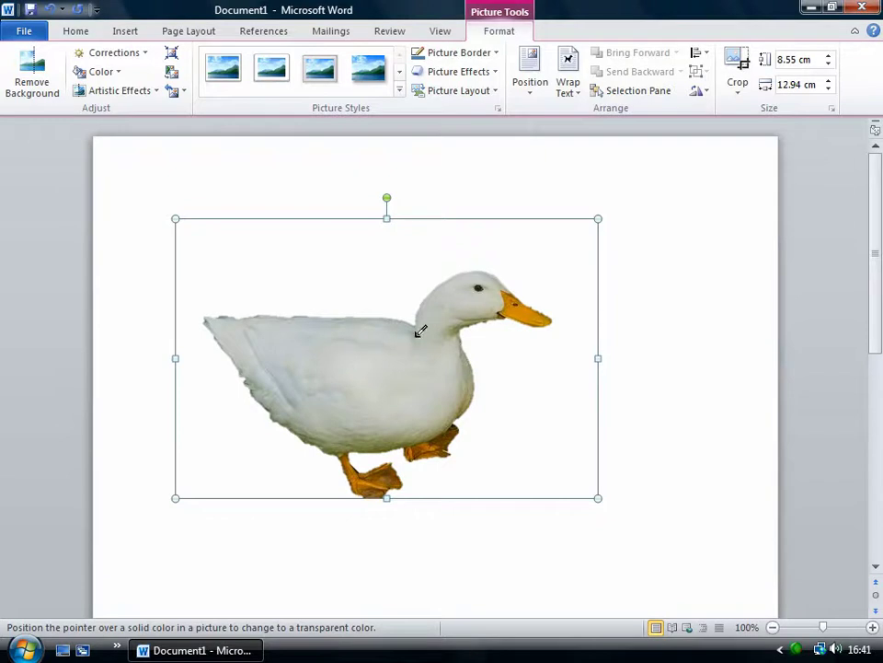
{"action": "key", "text": "Escape"}
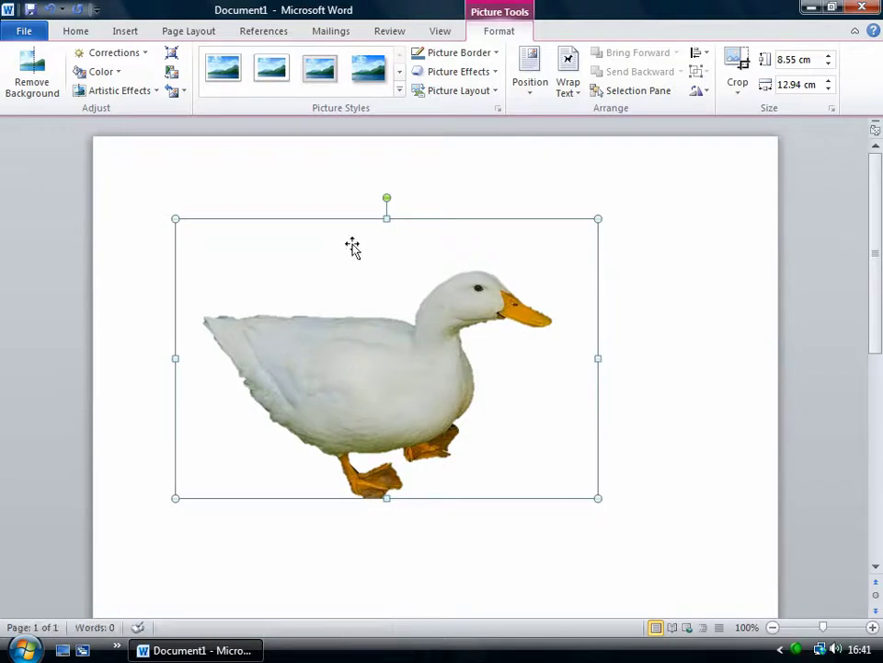
Apply the Paint Strokes effect to the duck with 17% transparency and intensity 9.
{"action": "left_click", "coordinate": [159, 92]}
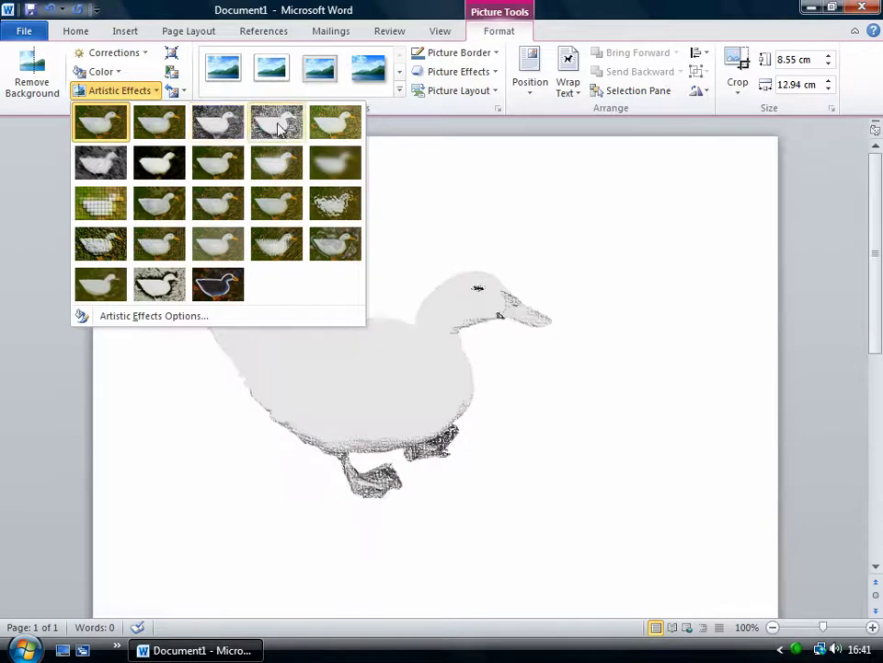
{"action": "left_click", "coordinate": [160, 165]}
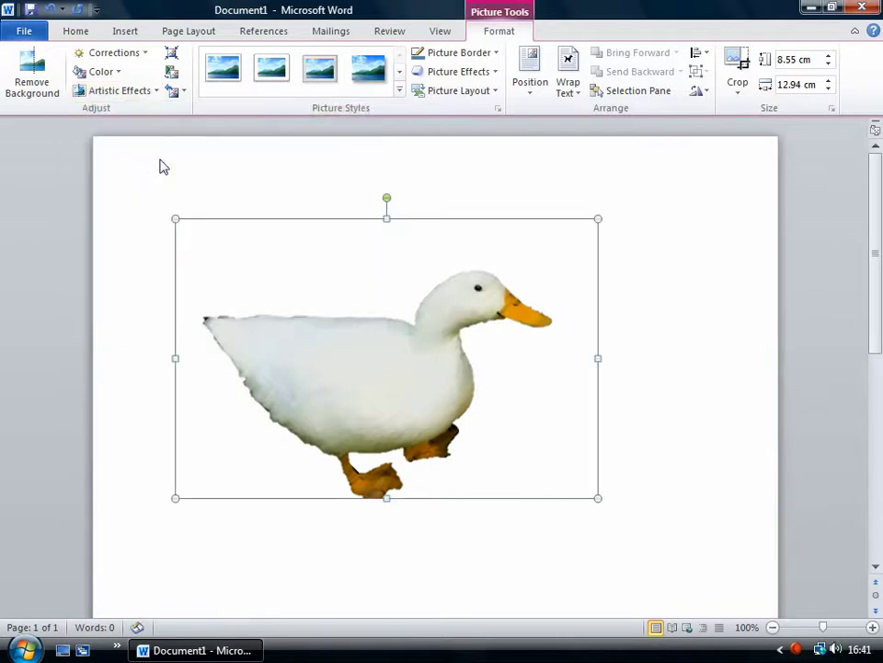
{"action": "left_click", "coordinate": [160, 96]}
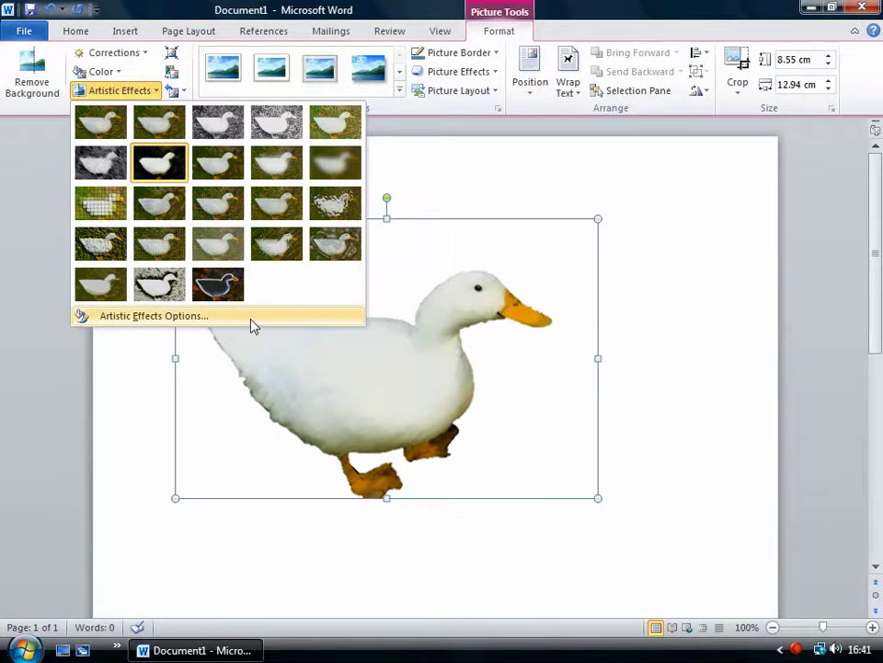
{"action": "left_click", "coordinate": [198, 318]}
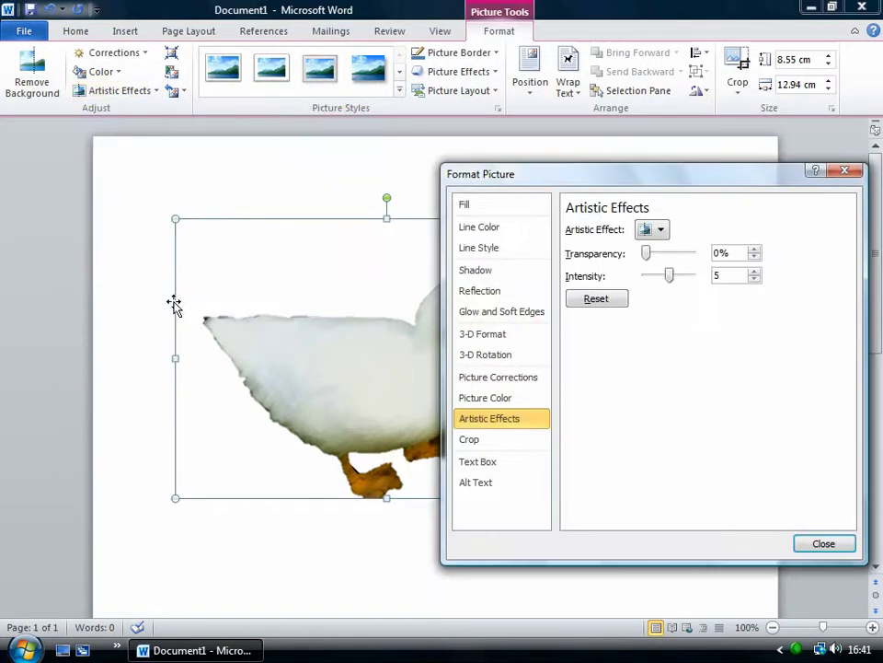
{"action": "left_click_drag", "start_coordinate": [483, 173], "coordinate": [623, 228]}
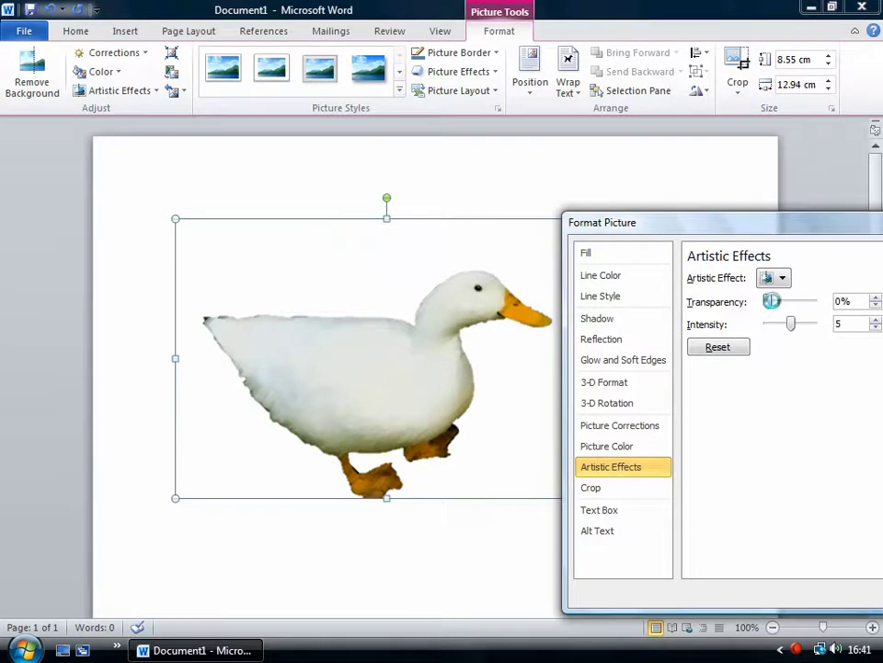
{"action": "left_click_drag", "start_coordinate": [770, 300], "coordinate": [776, 301]}
{"action": "left_click_drag", "start_coordinate": [777, 302], "coordinate": [784, 313]}
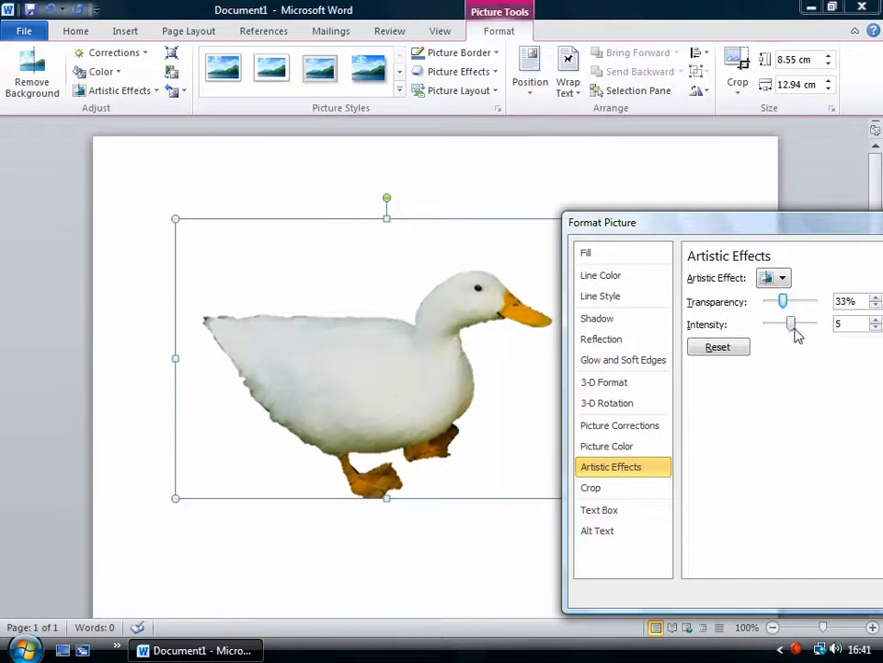
{"action": "left_click_drag", "start_coordinate": [799, 331], "coordinate": [776, 301]}
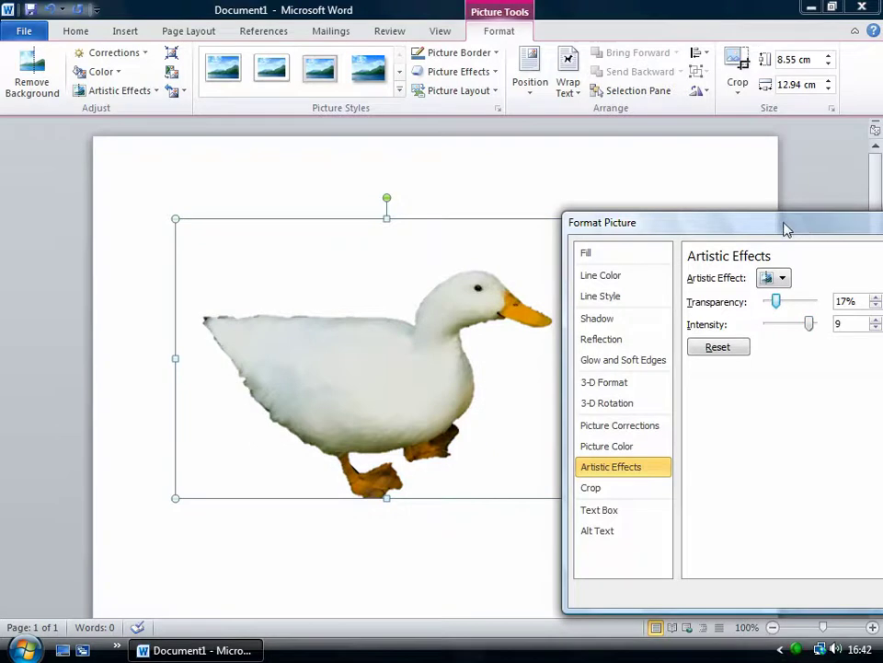
{"action": "left_click_drag", "start_coordinate": [771, 233], "coordinate": [633, 238]}
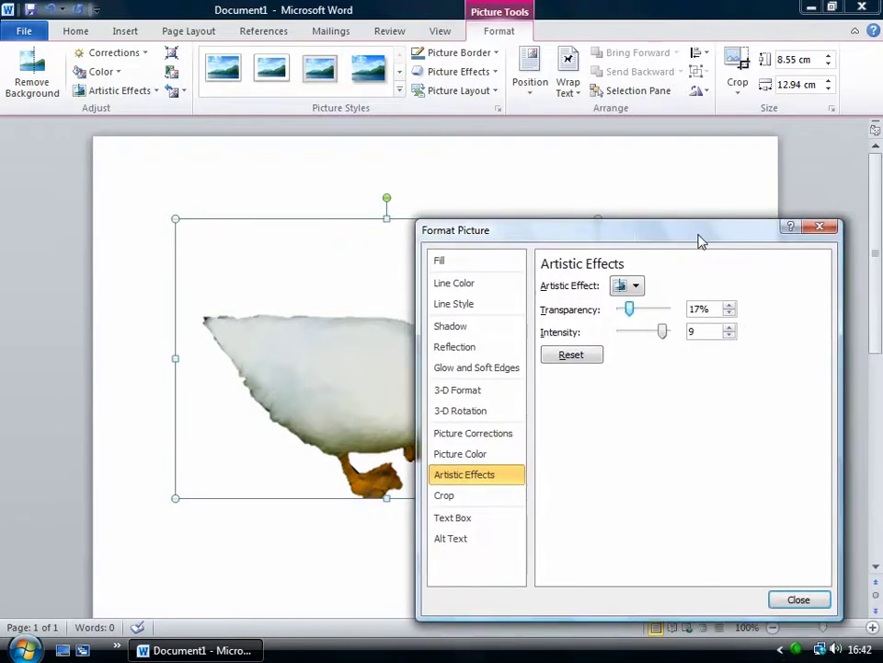
{"action": "left_click_drag", "start_coordinate": [590, 239], "coordinate": [600, 192]}
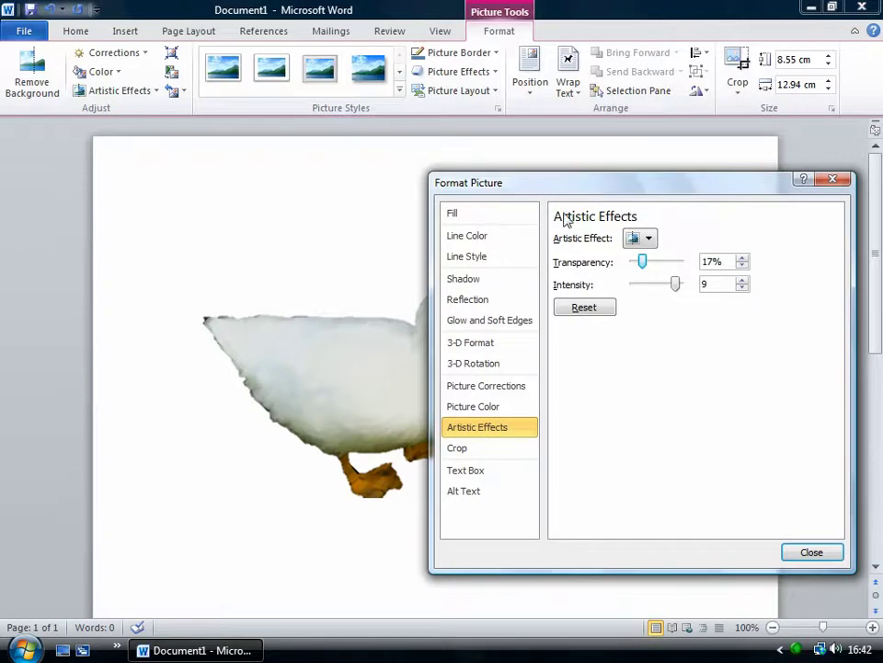
Browse the Picture Corrections and Picture Color settings in Format Picture.
{"action": "left_click", "coordinate": [491, 388]}
{"action": "left_click_drag", "start_coordinate": [534, 193], "coordinate": [616, 204]}
{"action": "left_click", "coordinate": [579, 424]}
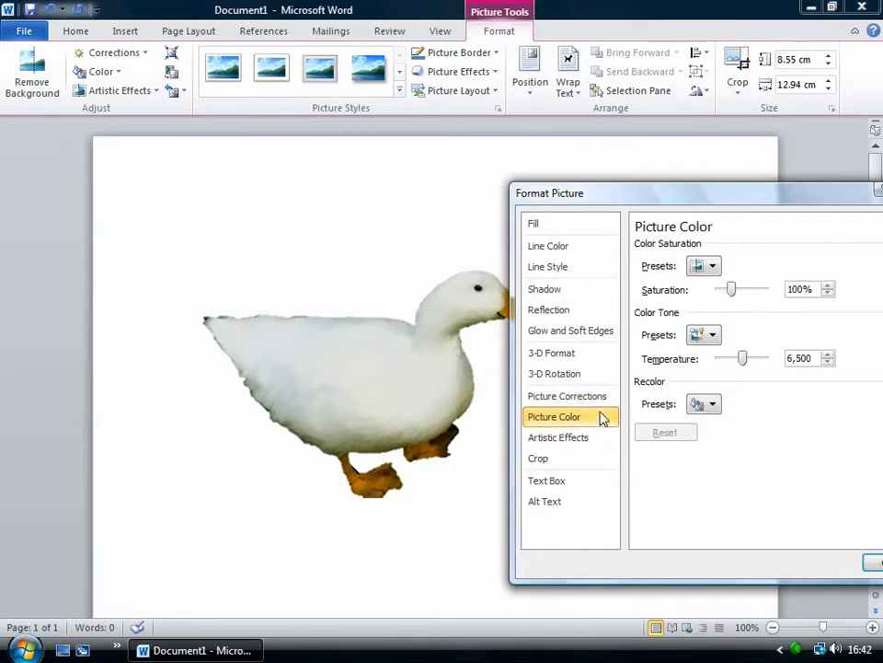
{"action": "left_click", "coordinate": [606, 398]}
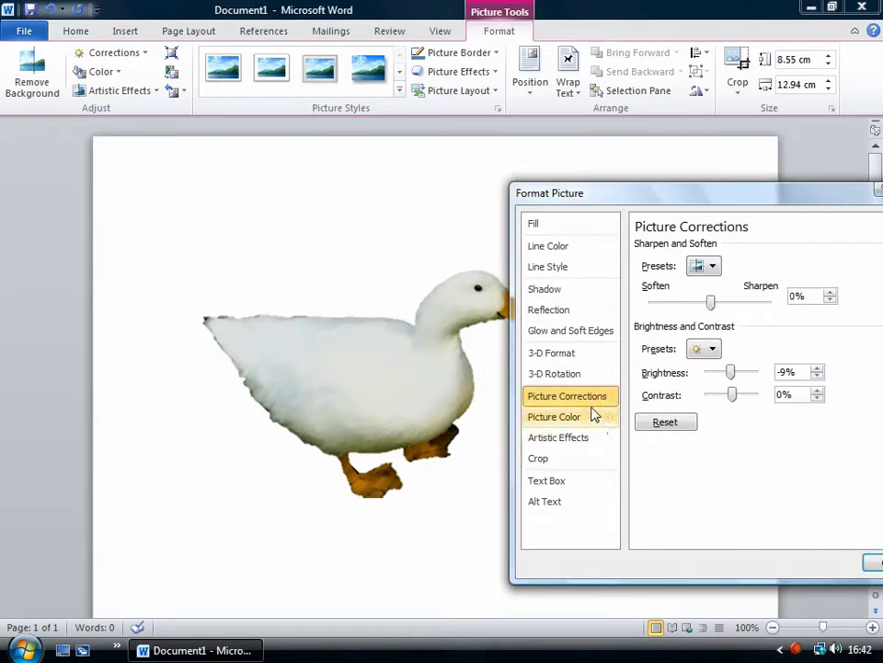
Tilt the duck around the X axis in 3-D Rotation, then return X to 0°.
{"action": "left_click", "coordinate": [591, 381]}
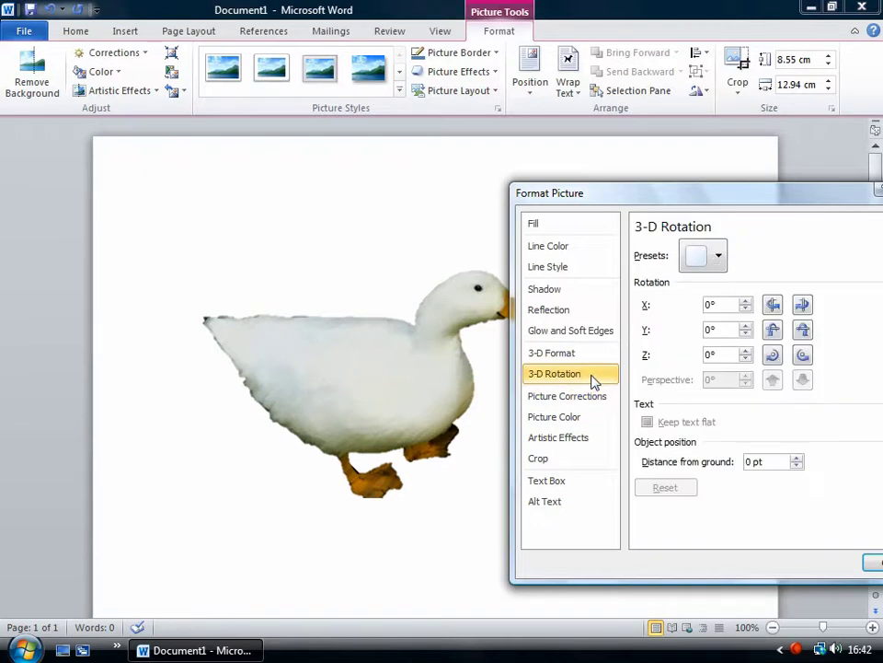
{"action": "left_click", "coordinate": [746, 301]}
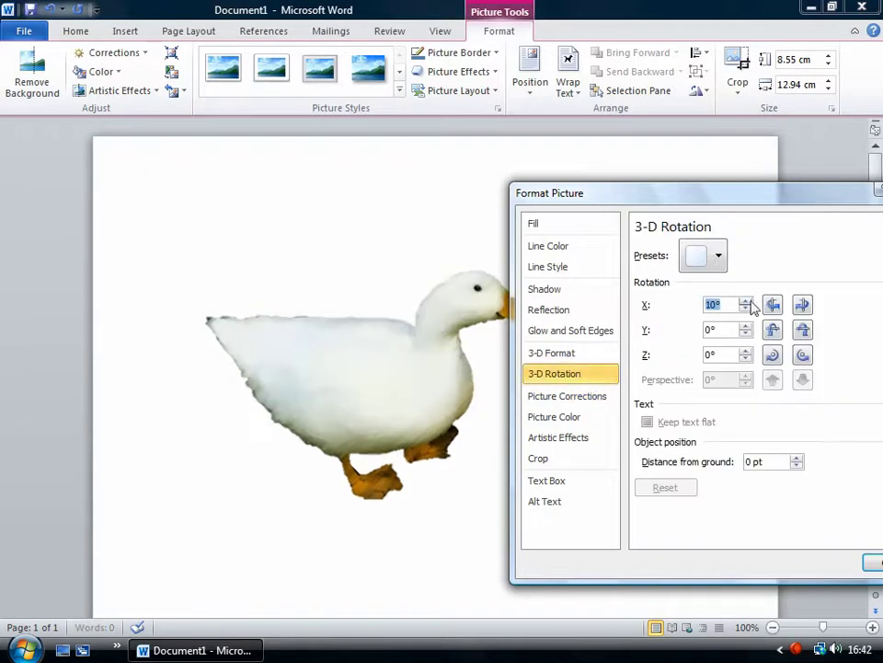
{"action": "left_click", "coordinate": [746, 301]}
{"action": "left_click", "coordinate": [747, 302]}
{"action": "left_click", "coordinate": [748, 302]}
{"action": "left_click", "coordinate": [746, 311]}
{"action": "left_click", "coordinate": [747, 311]}
{"action": "left_click", "coordinate": [746, 311]}
{"action": "left_click", "coordinate": [747, 311]}
Rotate the duck around Y and back to 0°, then try spinning it around Z.
{"action": "left_click", "coordinate": [746, 327]}
{"action": "left_click", "coordinate": [745, 328]}
{"action": "left_click", "coordinate": [745, 335]}
{"action": "left_click", "coordinate": [745, 334]}
{"action": "left_click", "coordinate": [746, 335]}
{"action": "left_click", "coordinate": [746, 358]}
{"action": "left_click", "coordinate": [746, 358]}
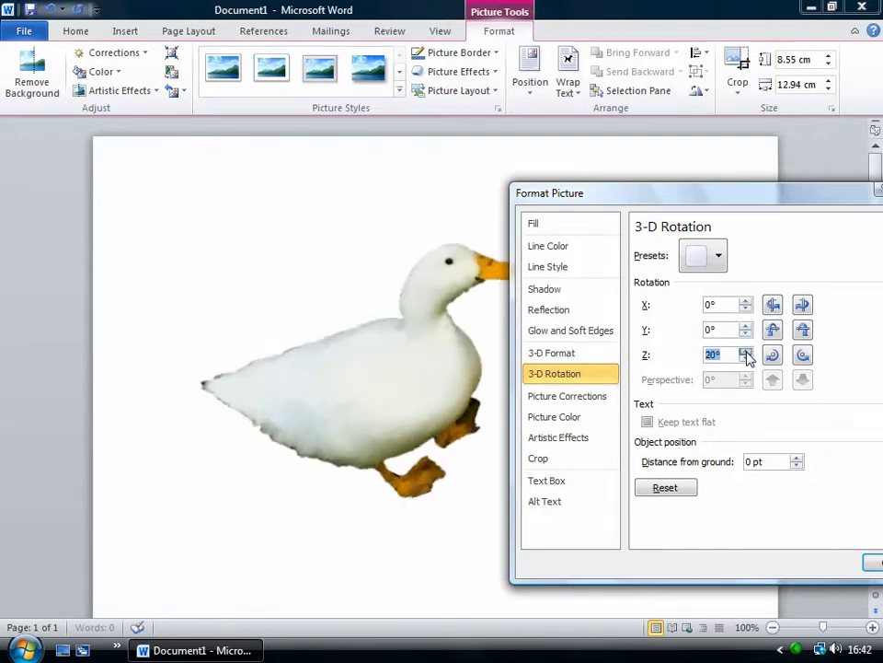
{"action": "left_click", "coordinate": [746, 358]}
{"action": "left_click", "coordinate": [746, 358]}
{"action": "left_click", "coordinate": [746, 358]}
{"action": "left_click", "coordinate": [746, 358]}
{"action": "left_click", "coordinate": [747, 358]}
{"action": "left_click", "coordinate": [747, 358]}
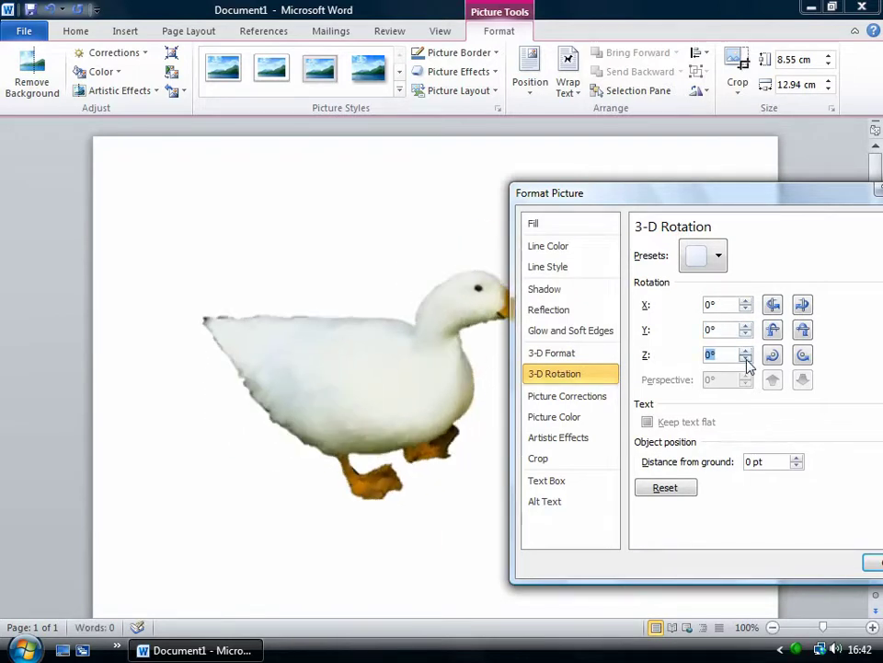
Add a mirrored reflection preset beneath the duck, keep No Shadow, and close Format Picture.
{"action": "left_click", "coordinate": [571, 310]}
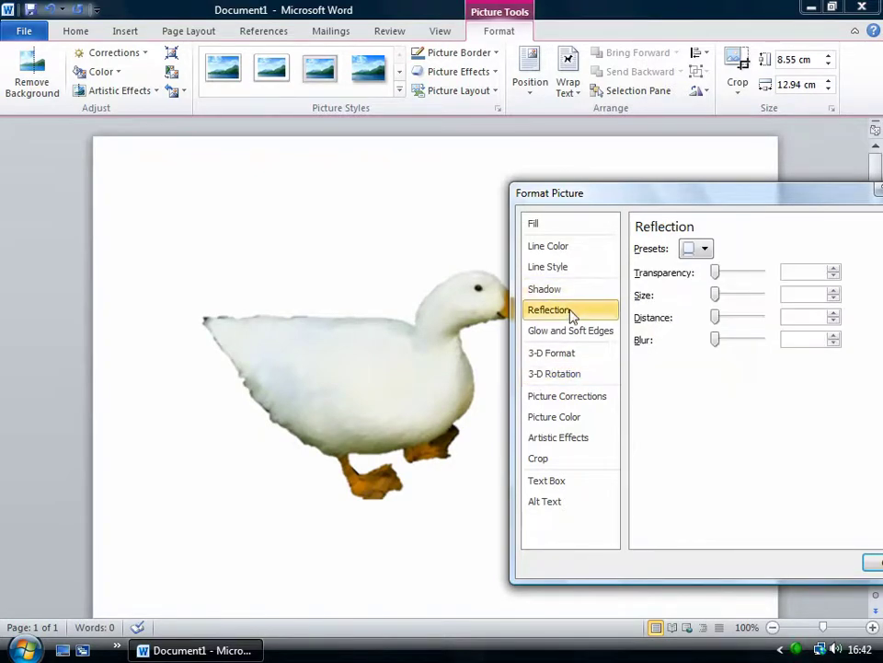
{"action": "left_click", "coordinate": [723, 274]}
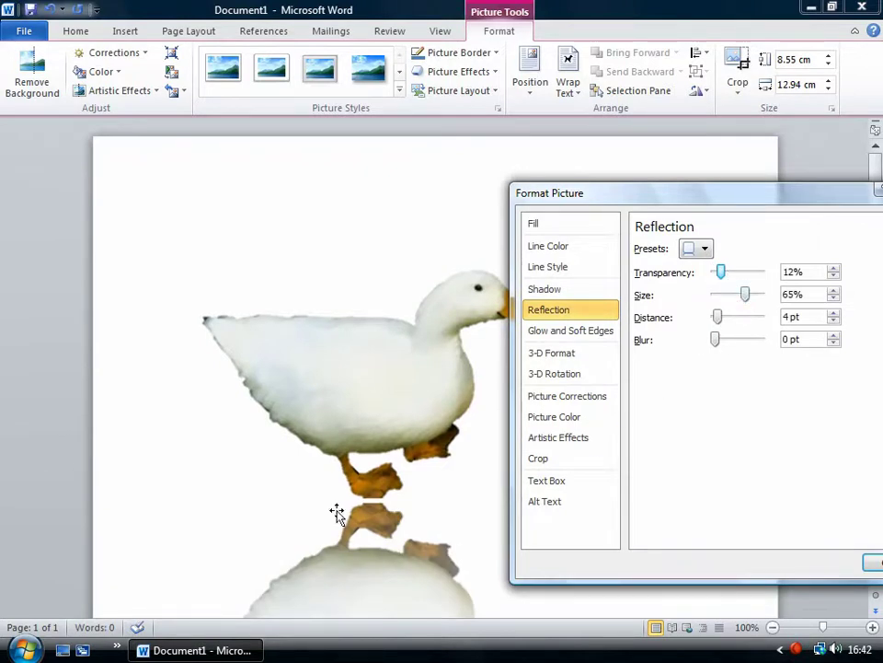
{"action": "left_click", "coordinate": [559, 290]}
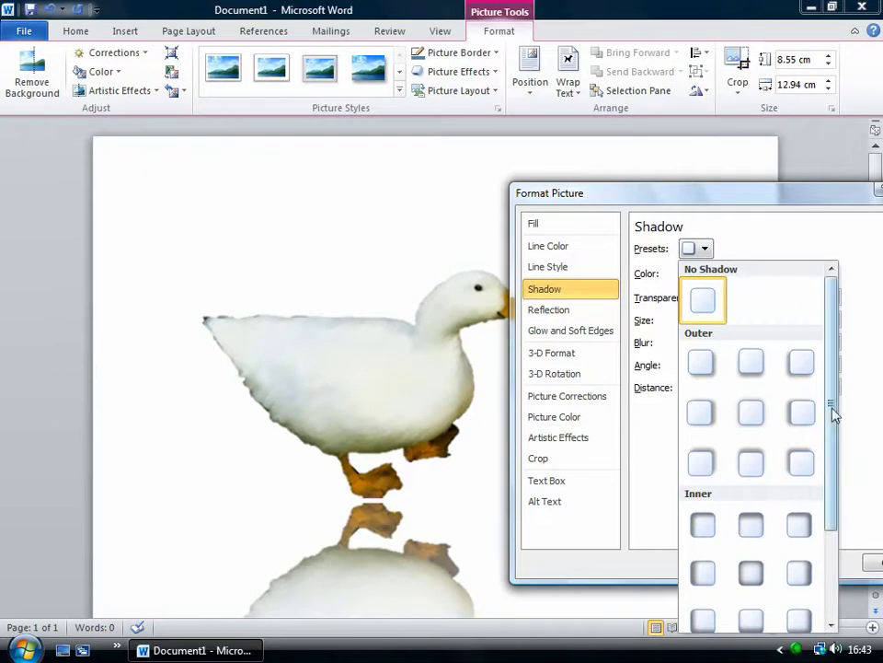
{"action": "left_click_drag", "start_coordinate": [837, 404], "coordinate": [832, 478]}
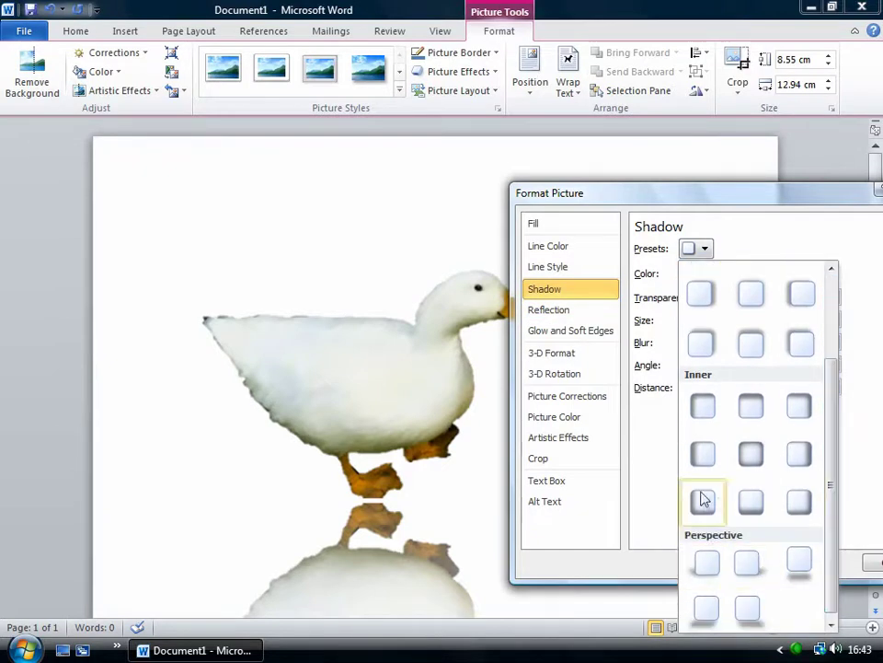
{"action": "left_click", "coordinate": [651, 483]}
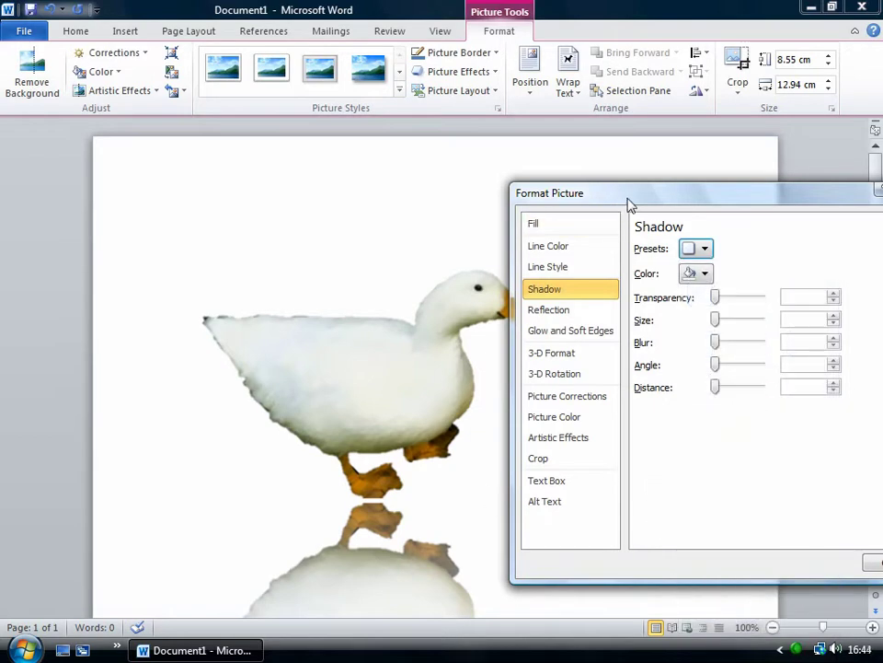
{"action": "left_click_drag", "start_coordinate": [631, 201], "coordinate": [517, 194]}
{"action": "left_click", "coordinate": [801, 560]}
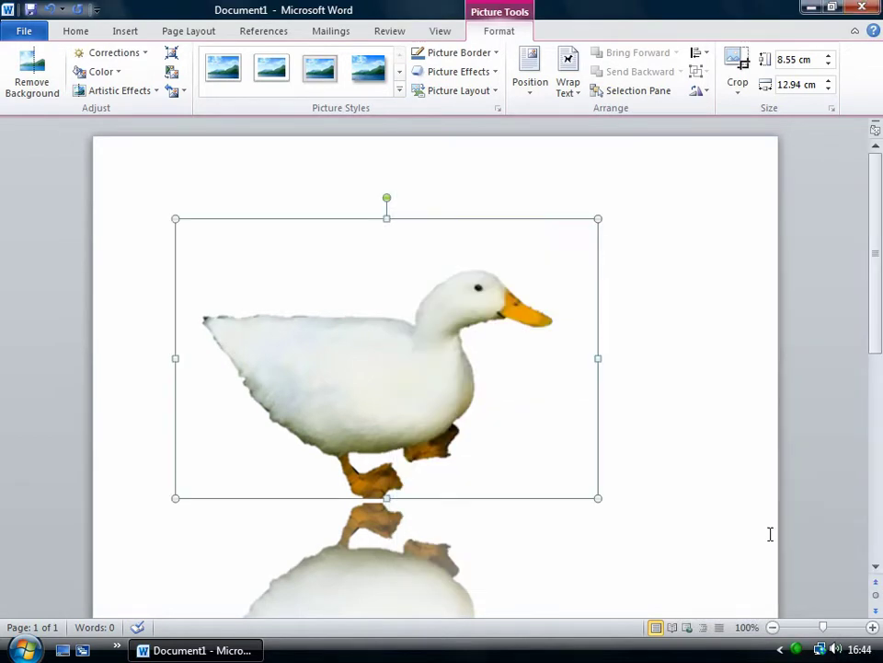
{"action": "left_click_drag", "start_coordinate": [879, 264], "coordinate": [864, 290]}
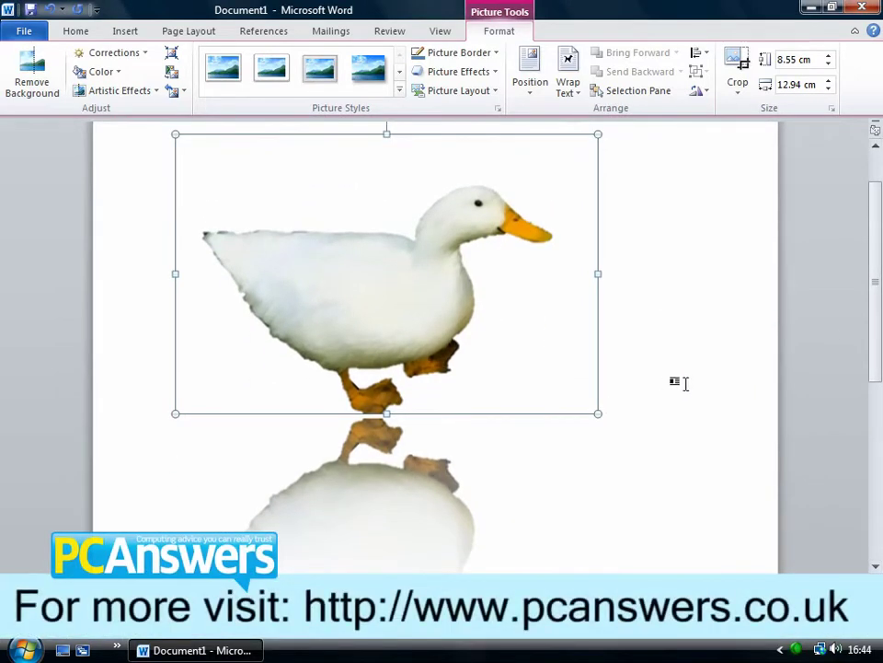